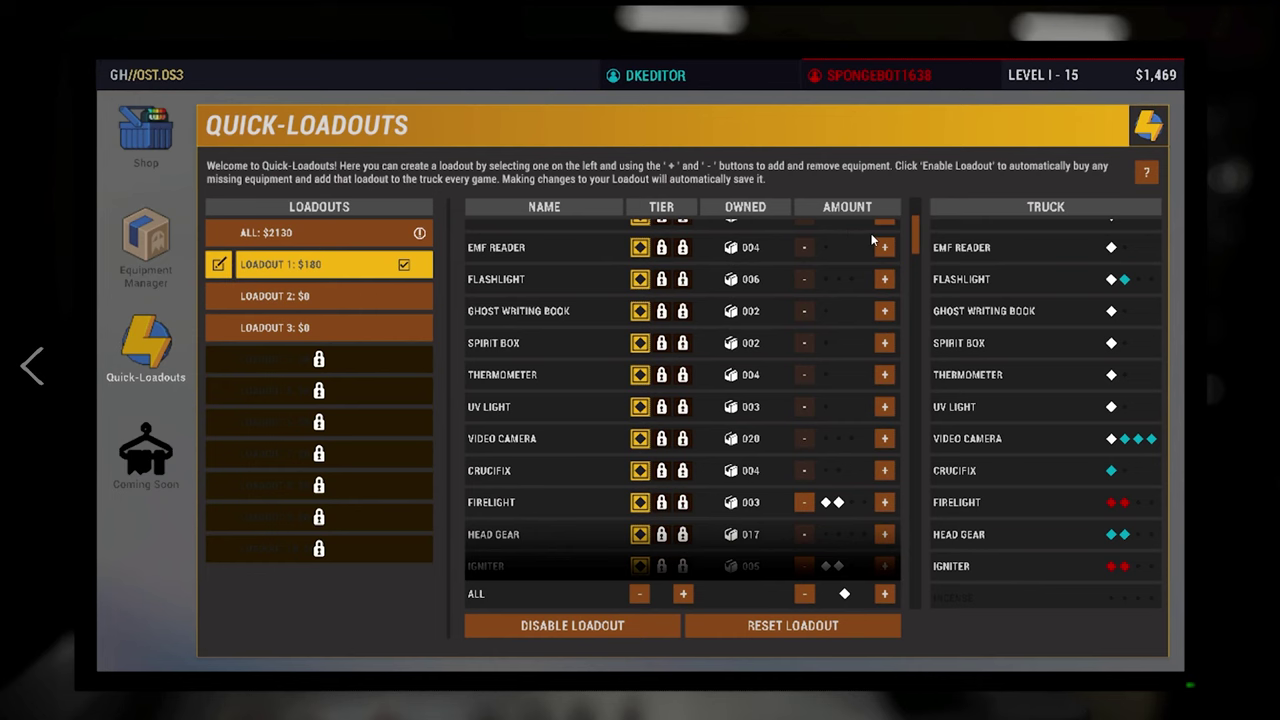
pyautogui.scroll(1, 872, 240)
pyautogui.scroll(-5, 884, 240)
pyautogui.scroll(-3, 800, 350)
pyautogui.scroll(-3, 784, 397)
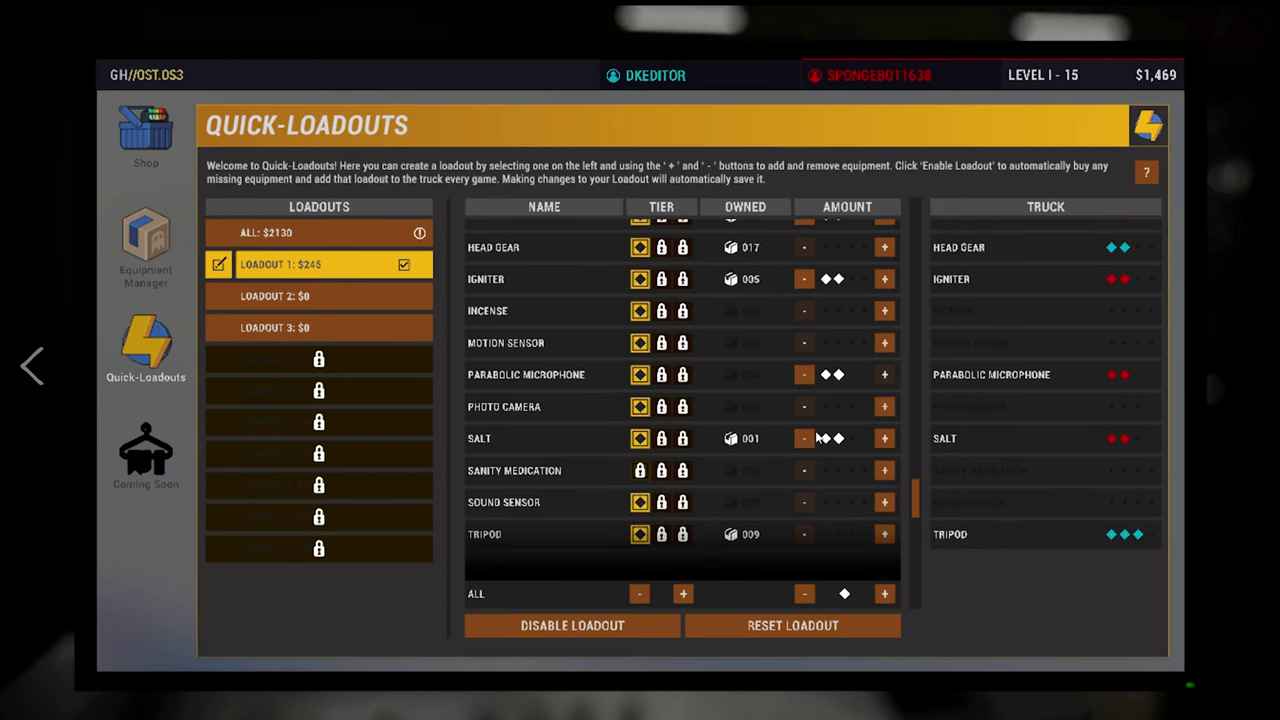
pyautogui.scroll(2, 820, 438)
pyautogui.scroll(3, 820, 438)
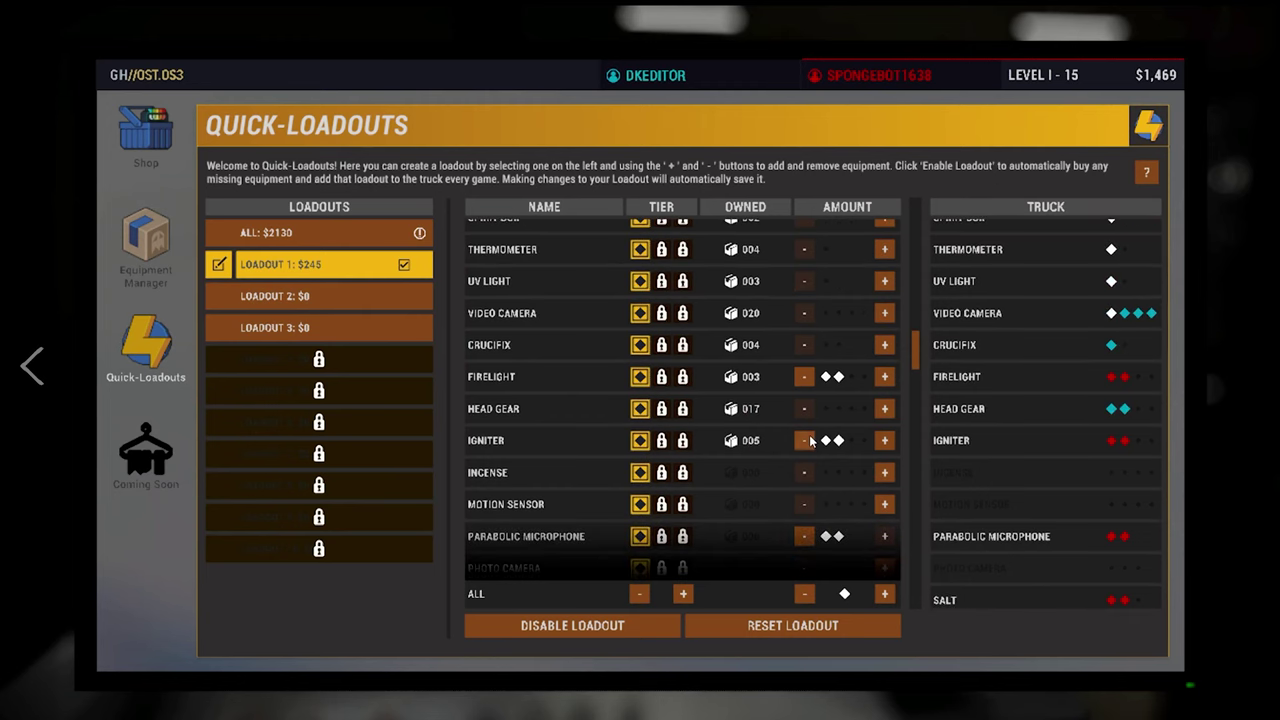
pyautogui.scroll(2, 815, 438)
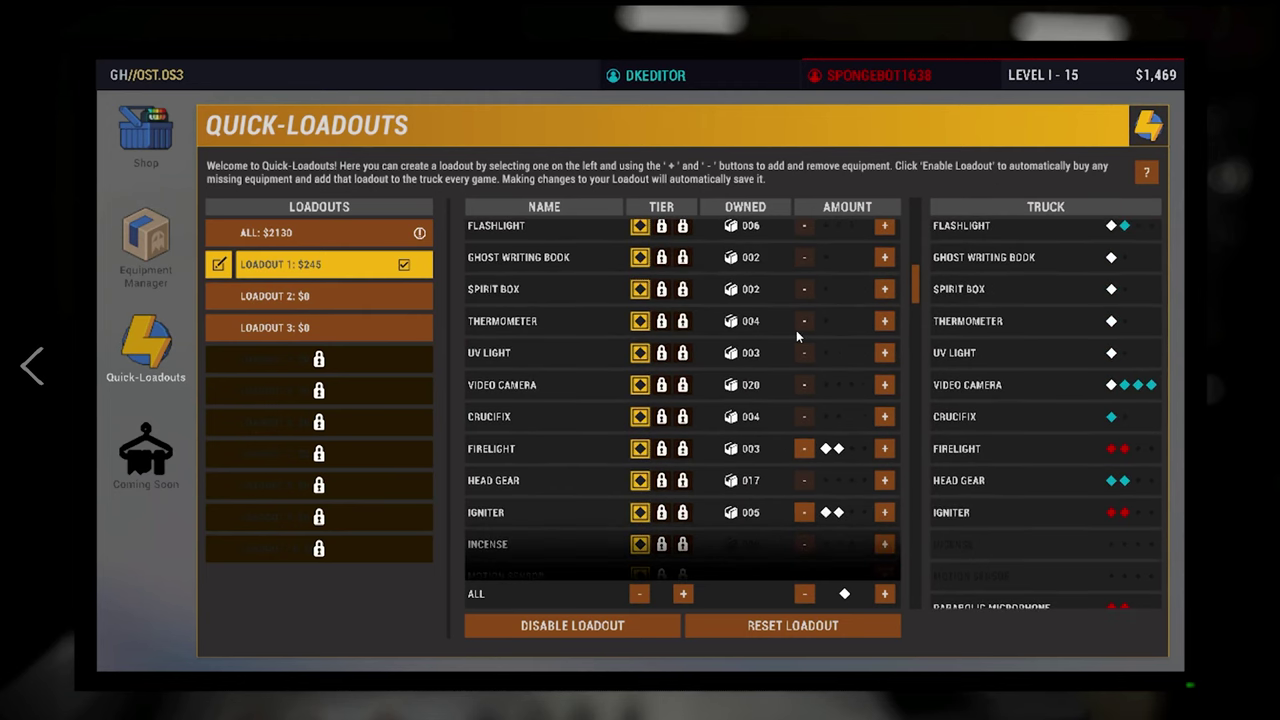
pyautogui.scroll(3, 799, 337)
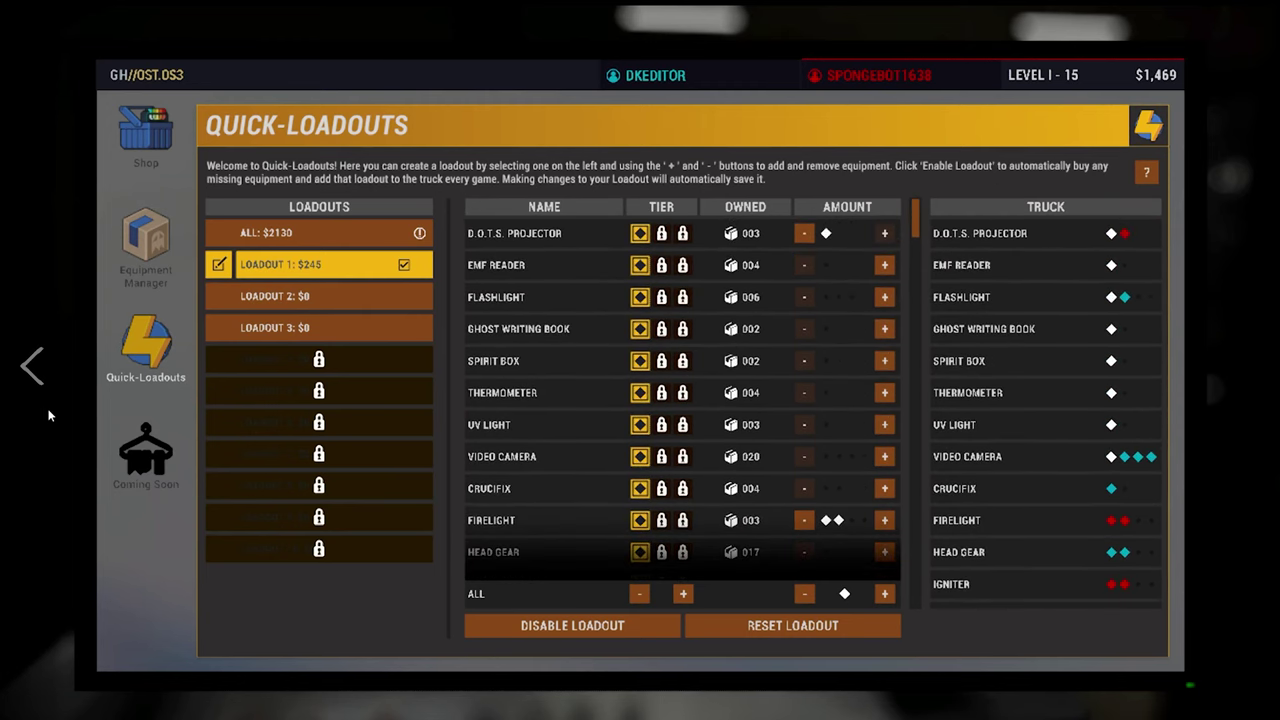
# - Return to the lobby and launch the 42 Edgefield Road contract, arriving in the truck
pyautogui.click(33, 367)
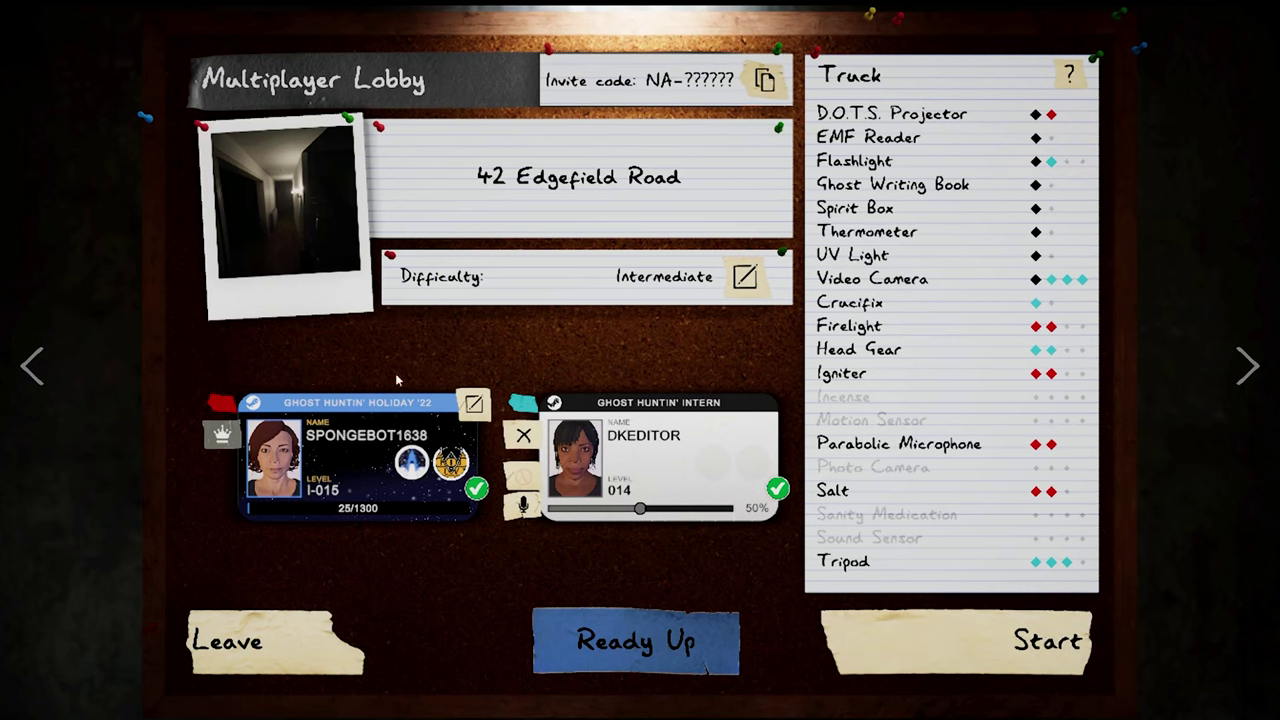
pyautogui.click(1045, 641)
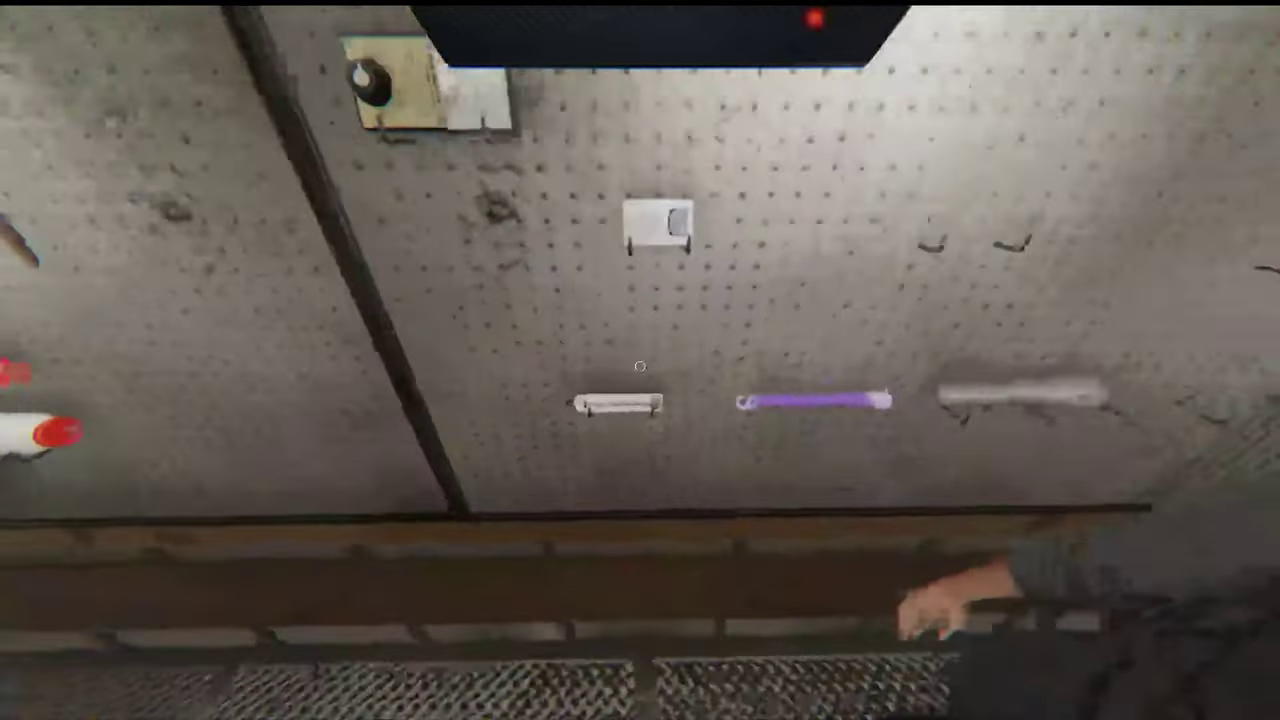
# - Take the thermometer, walk to the case board naming Betty Brown, and cycle held items
pyautogui.press('e')
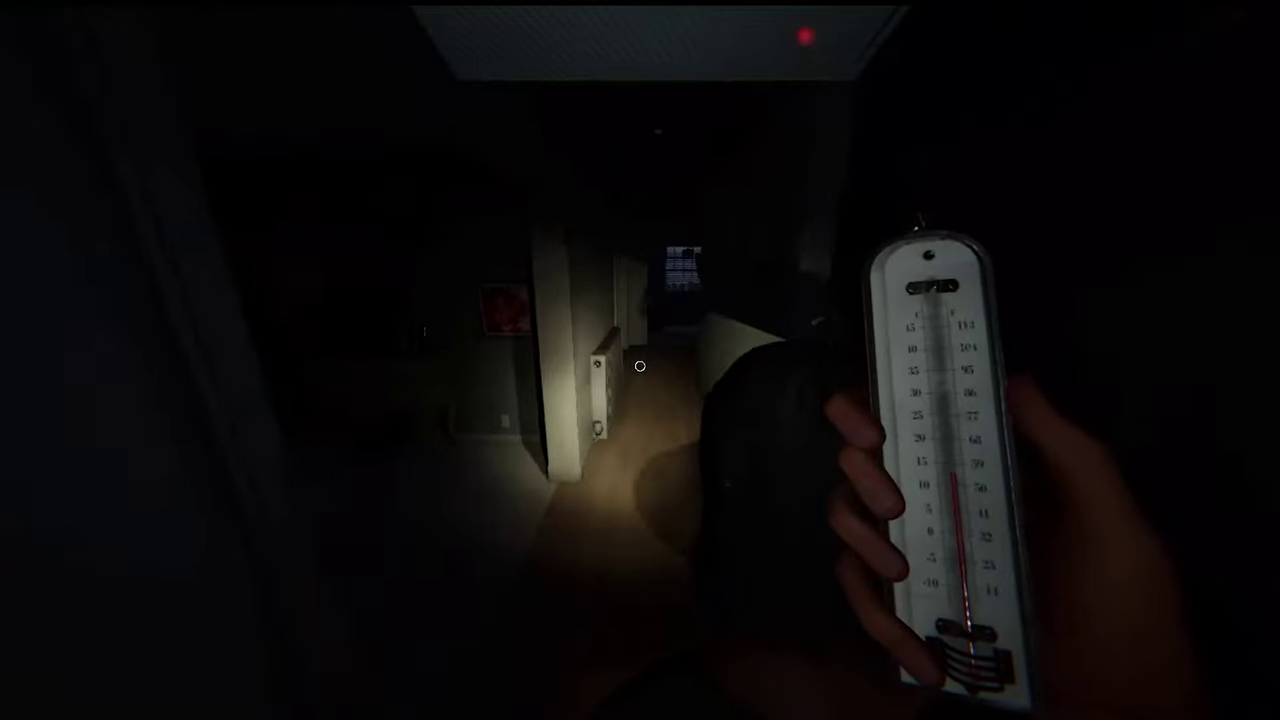
pyautogui.press('w')
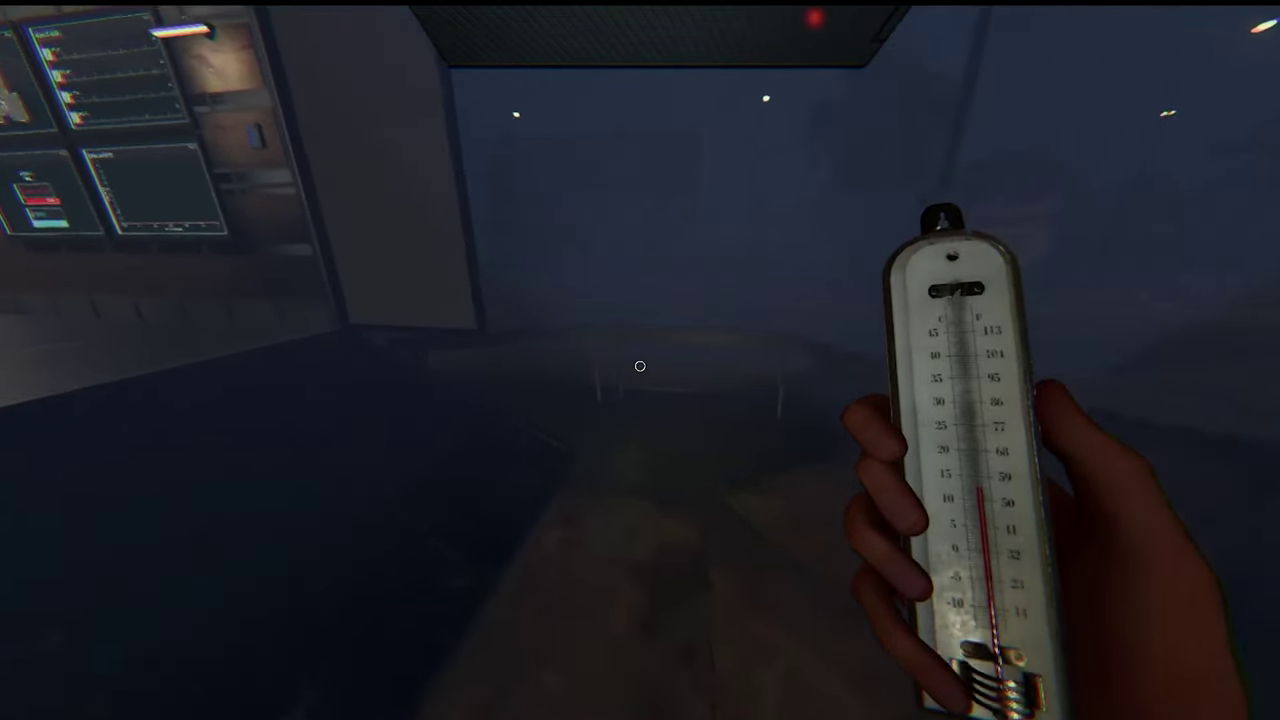
pyautogui.press('w')
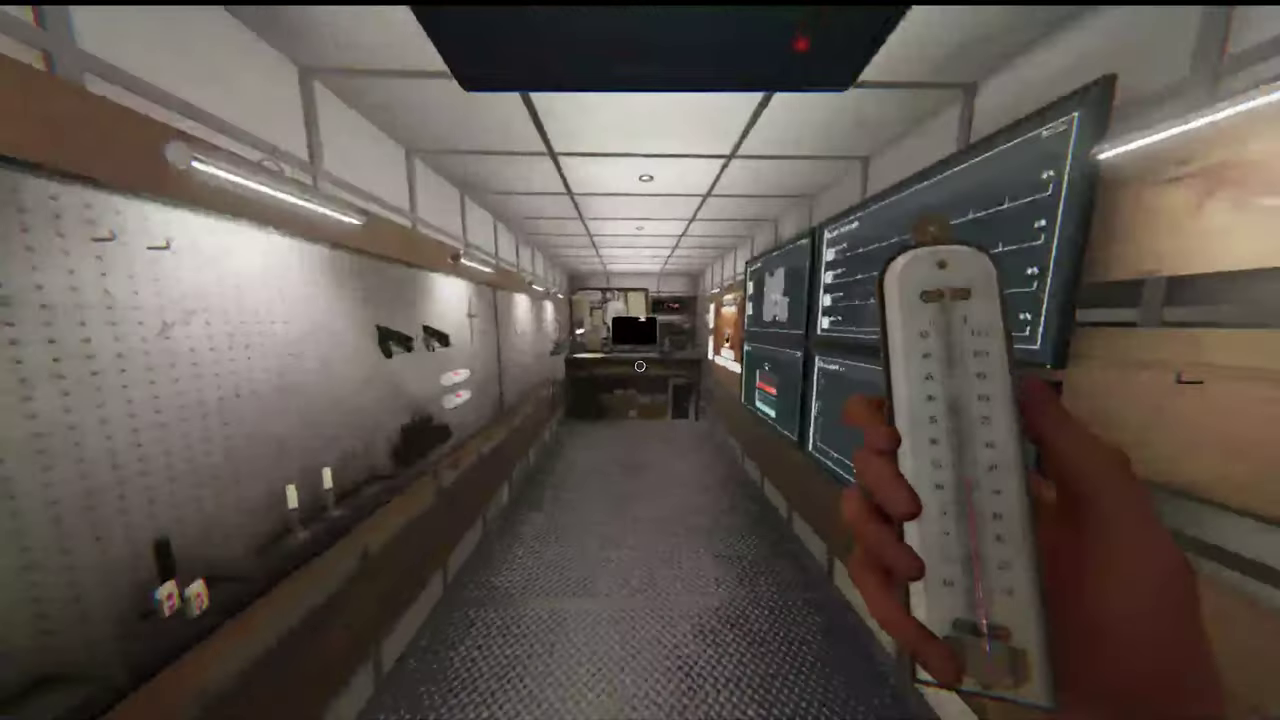
pyautogui.press('w')
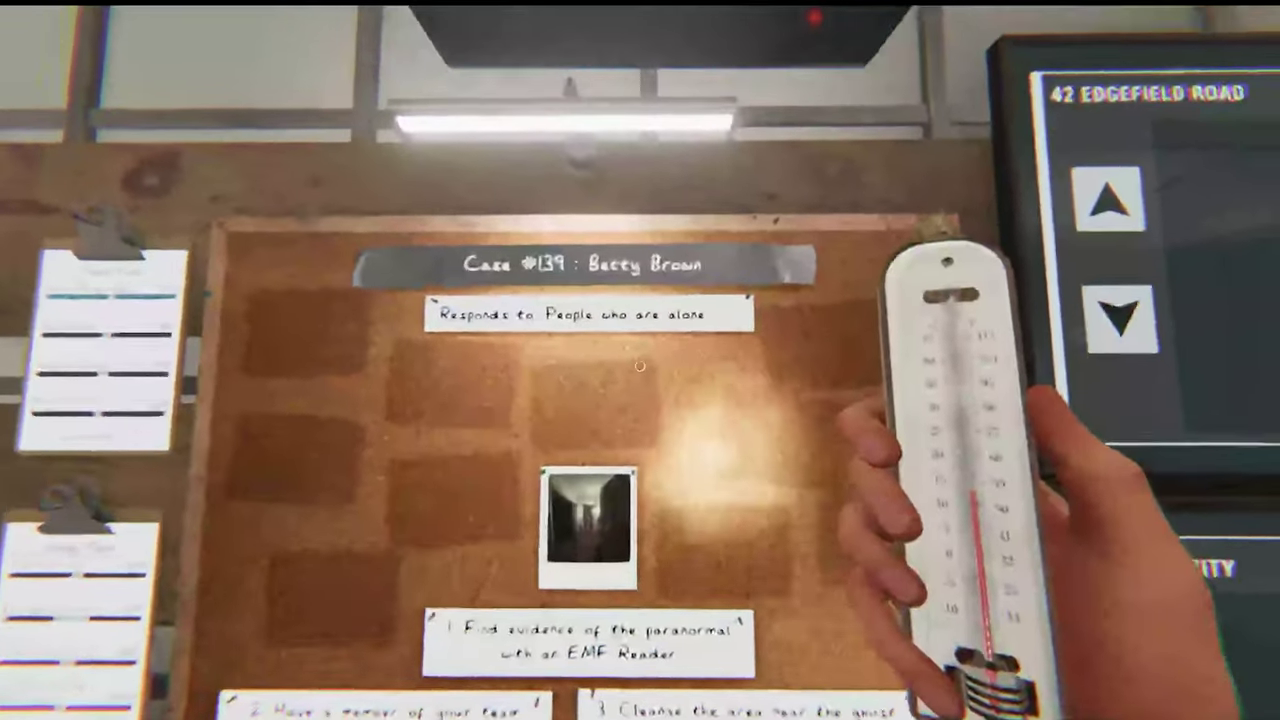
pyautogui.press('w')
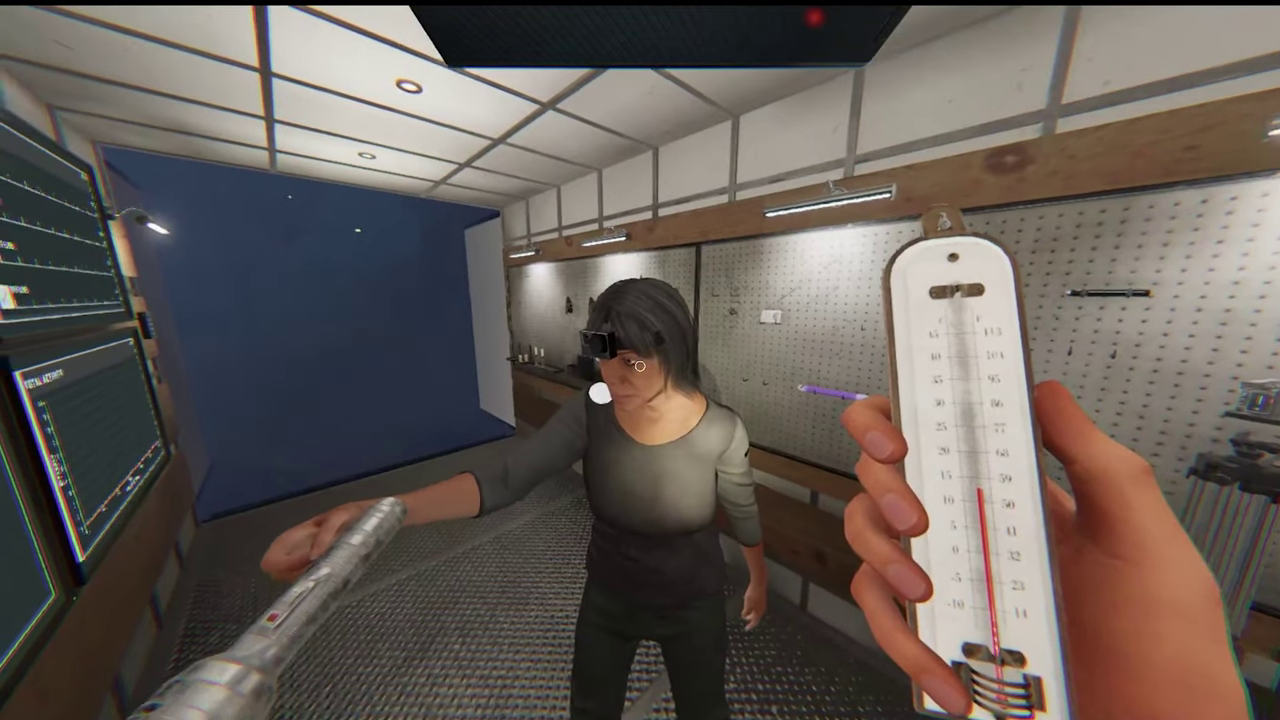
pyautogui.press('q')
pyautogui.press('q')
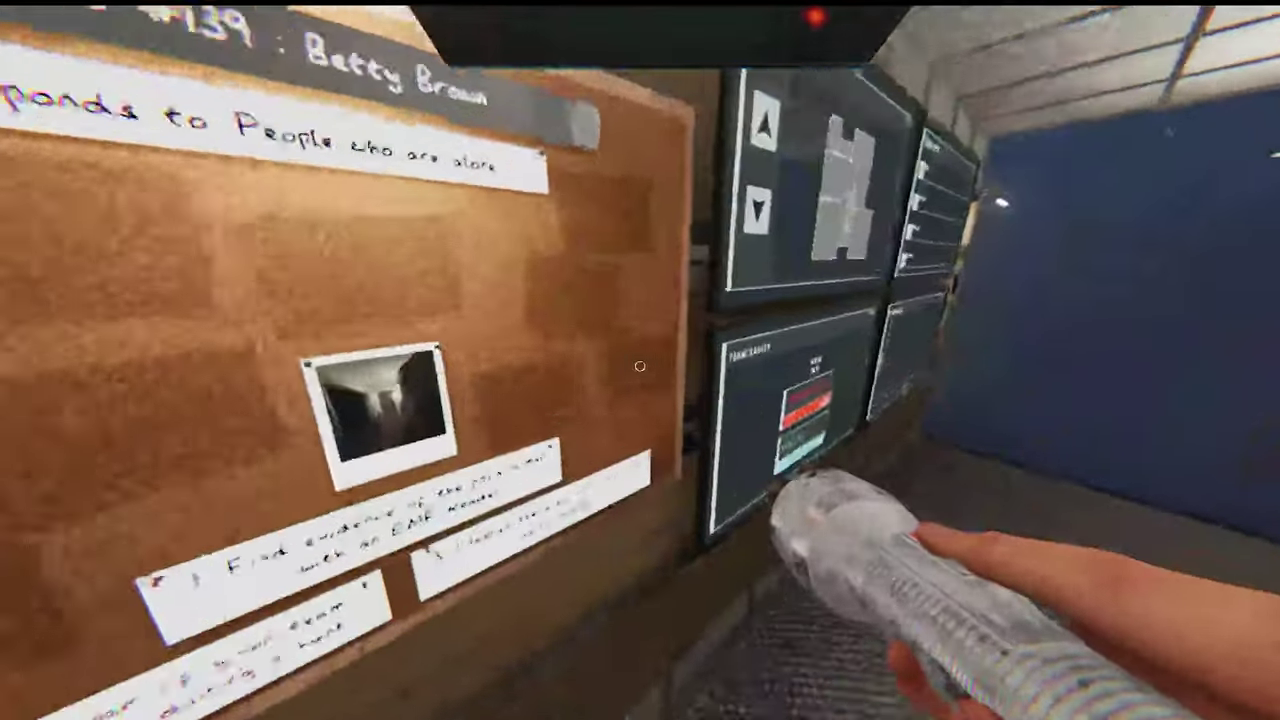
# - Walk into the dark hallway holding the thermometer and continue into the living room
pyautogui.press('w')
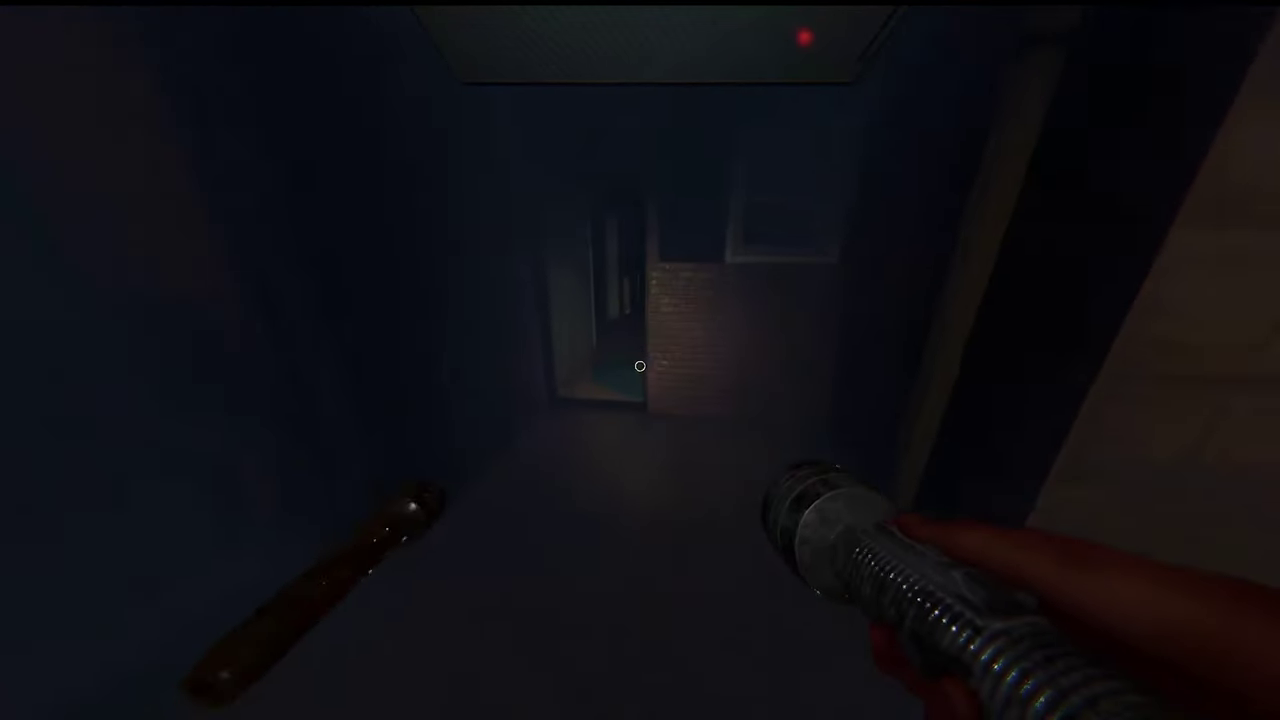
pyautogui.press('q')
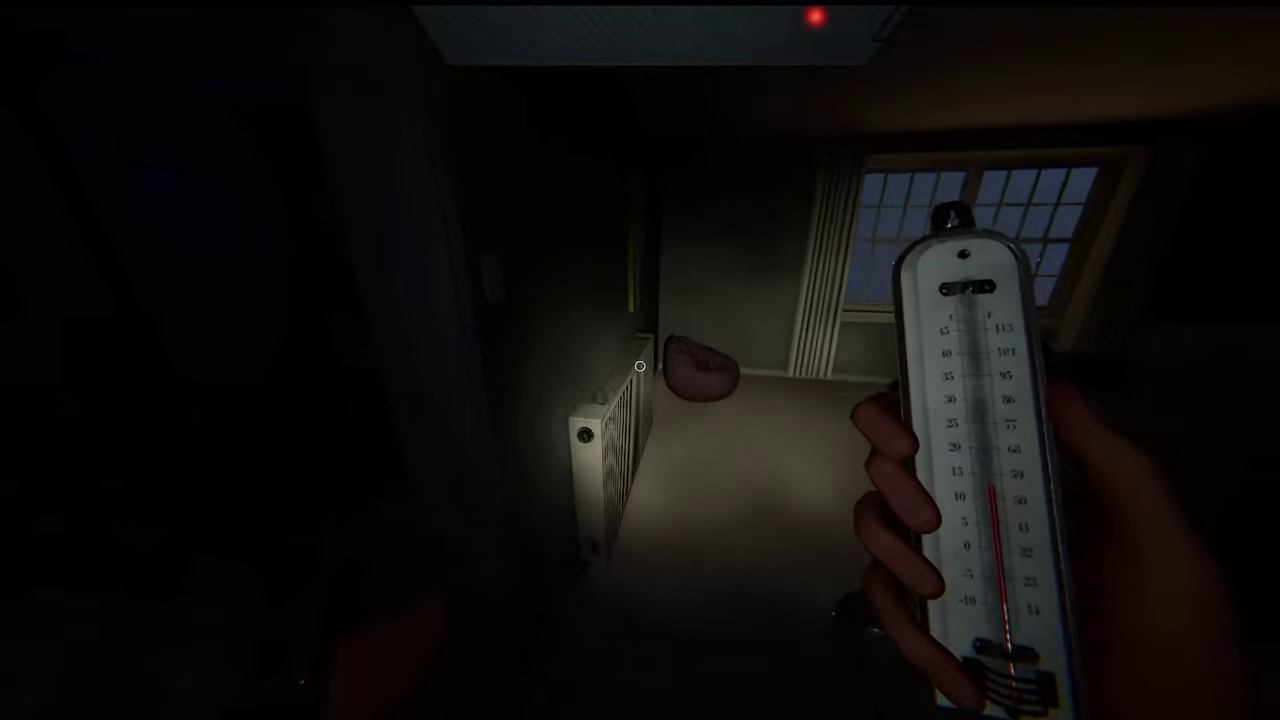
pyautogui.press('w')
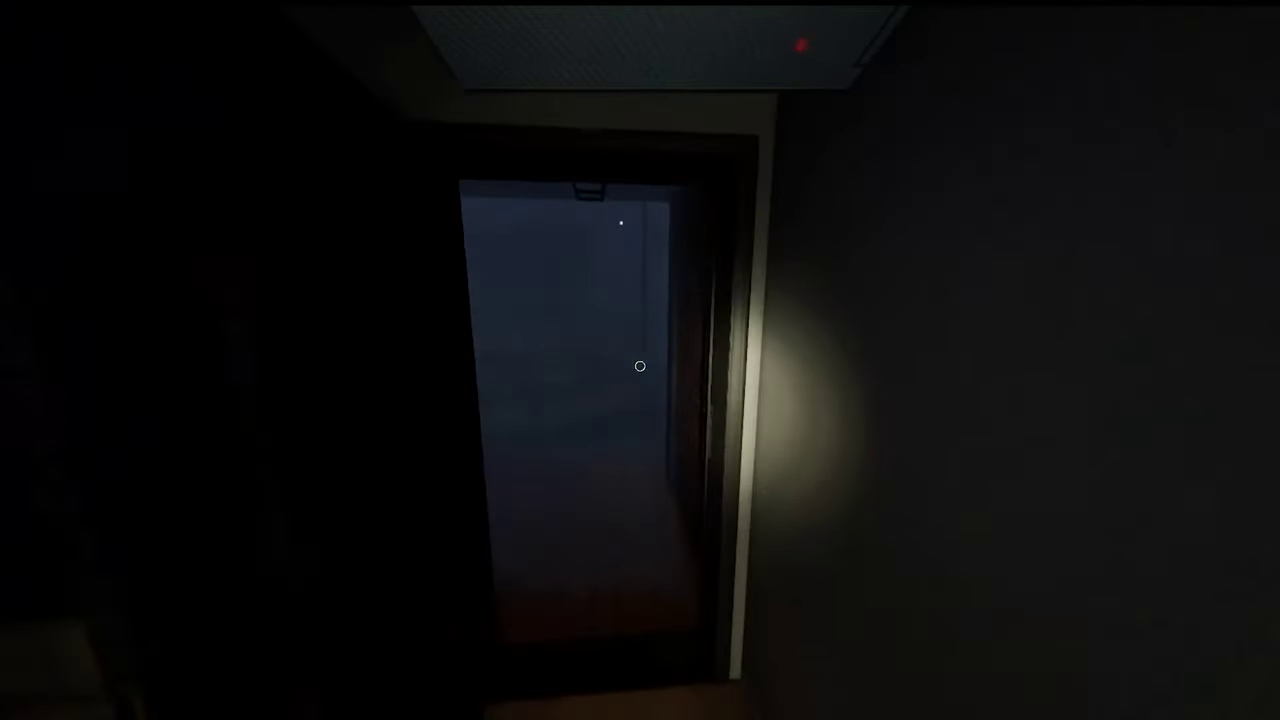
# - Walk through the doorway and look left toward the green car in the garage
pyautogui.press('w')
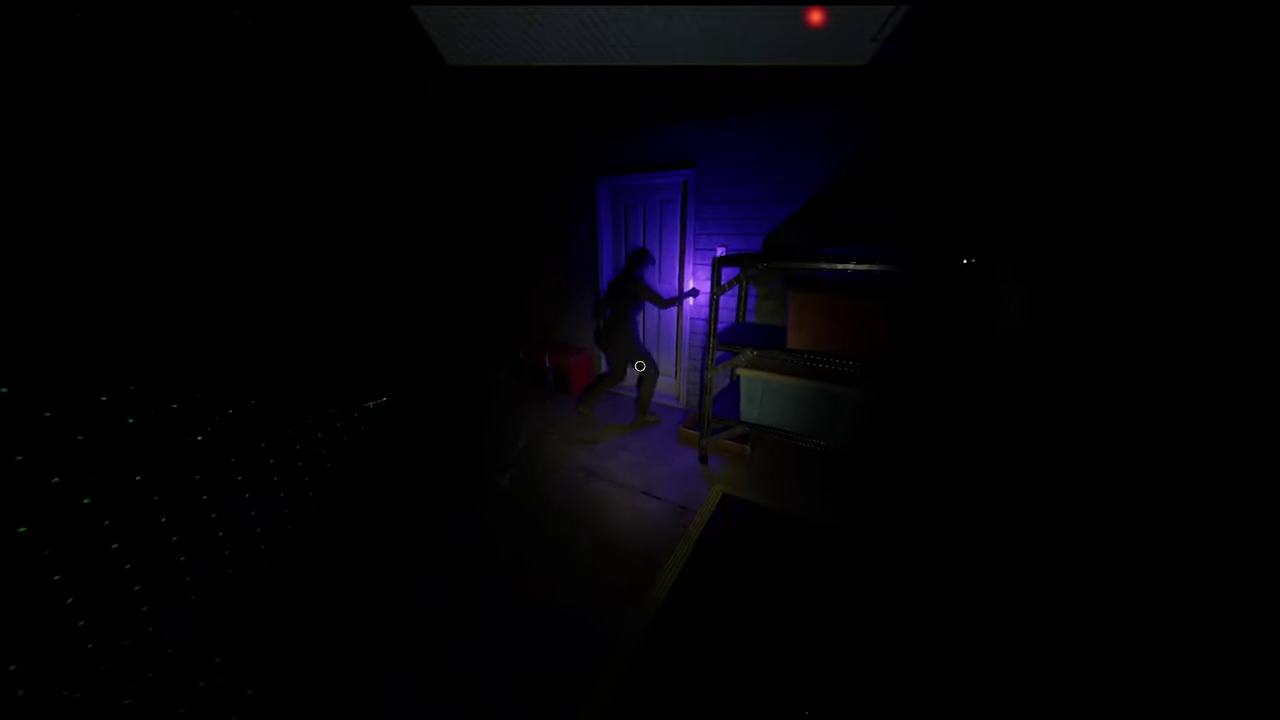
pyautogui.moveTo(640, 366); pyautogui.dragTo(640, 366)
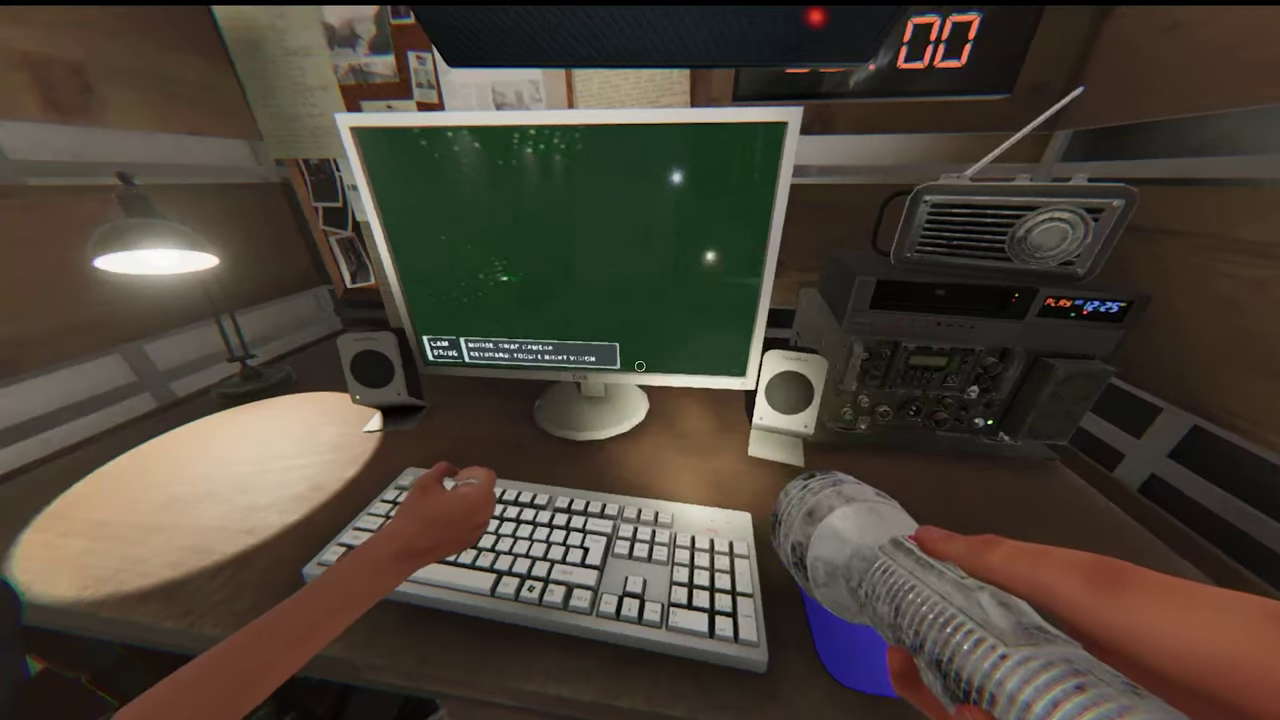
# - View the journal's evidence checklist with Ghost Orb marked, then close the journal
pyautogui.press('Escape')
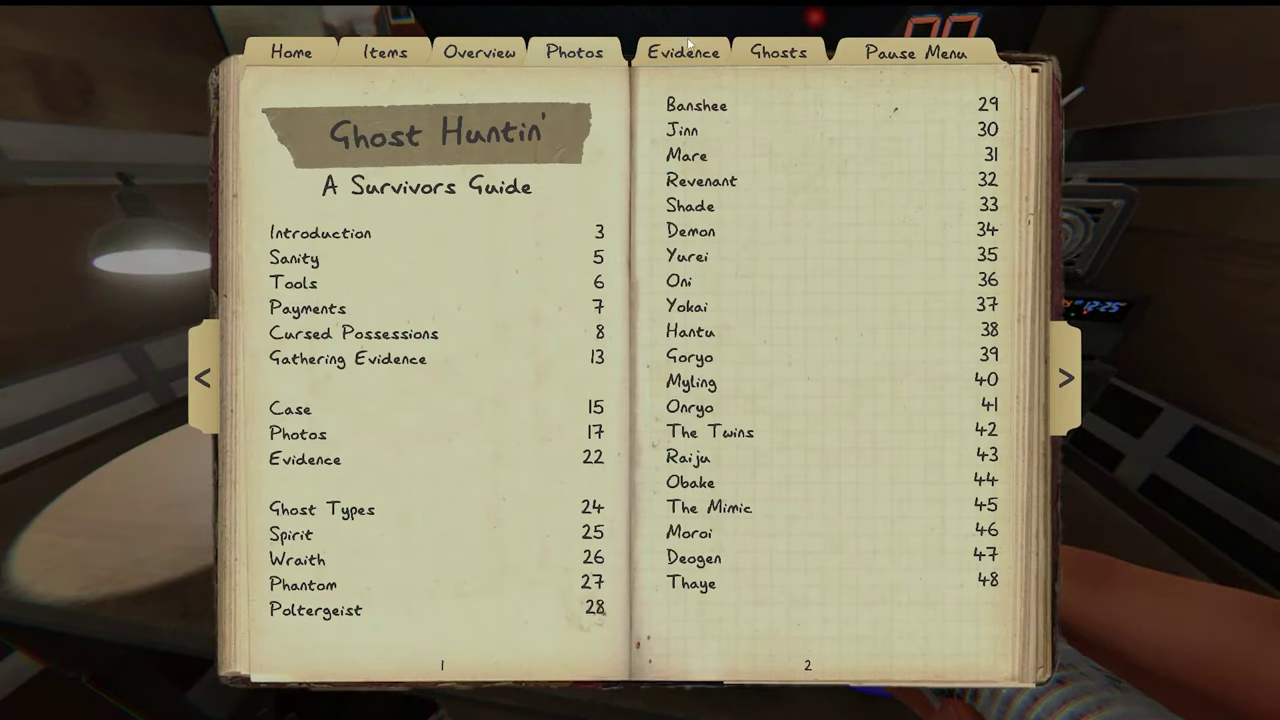
pyautogui.click(683, 52)
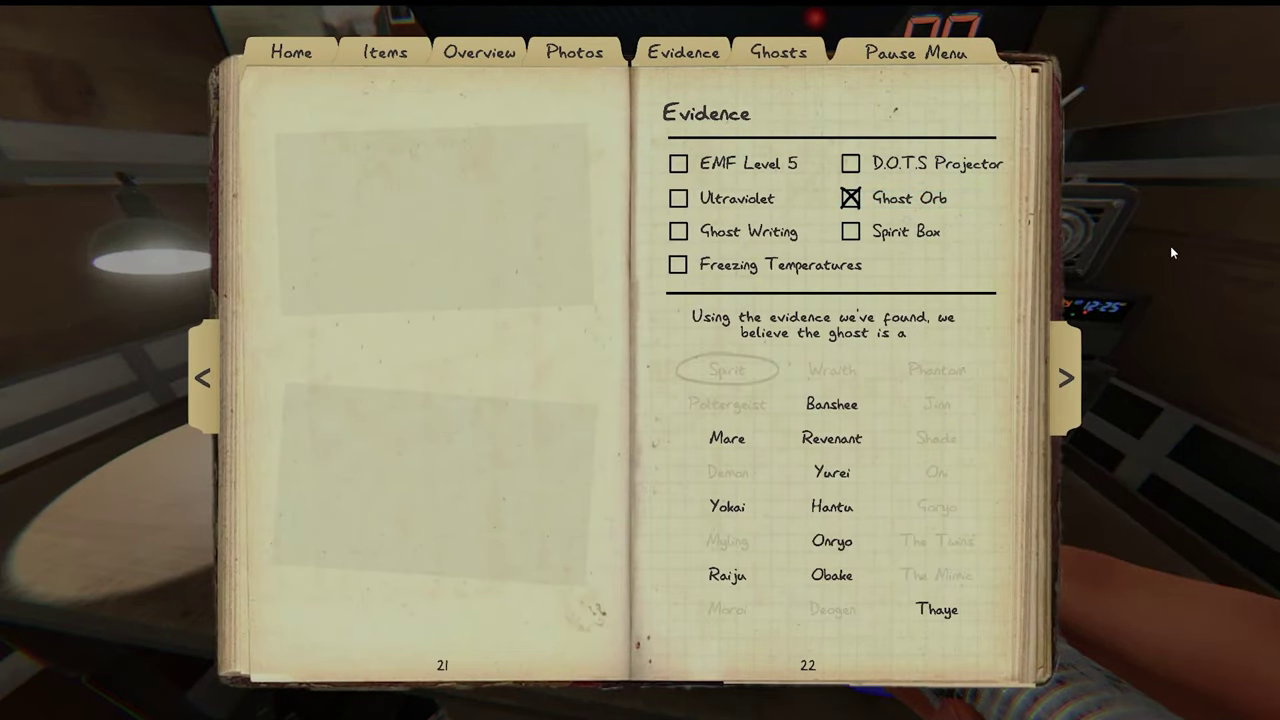
pyautogui.press('j')
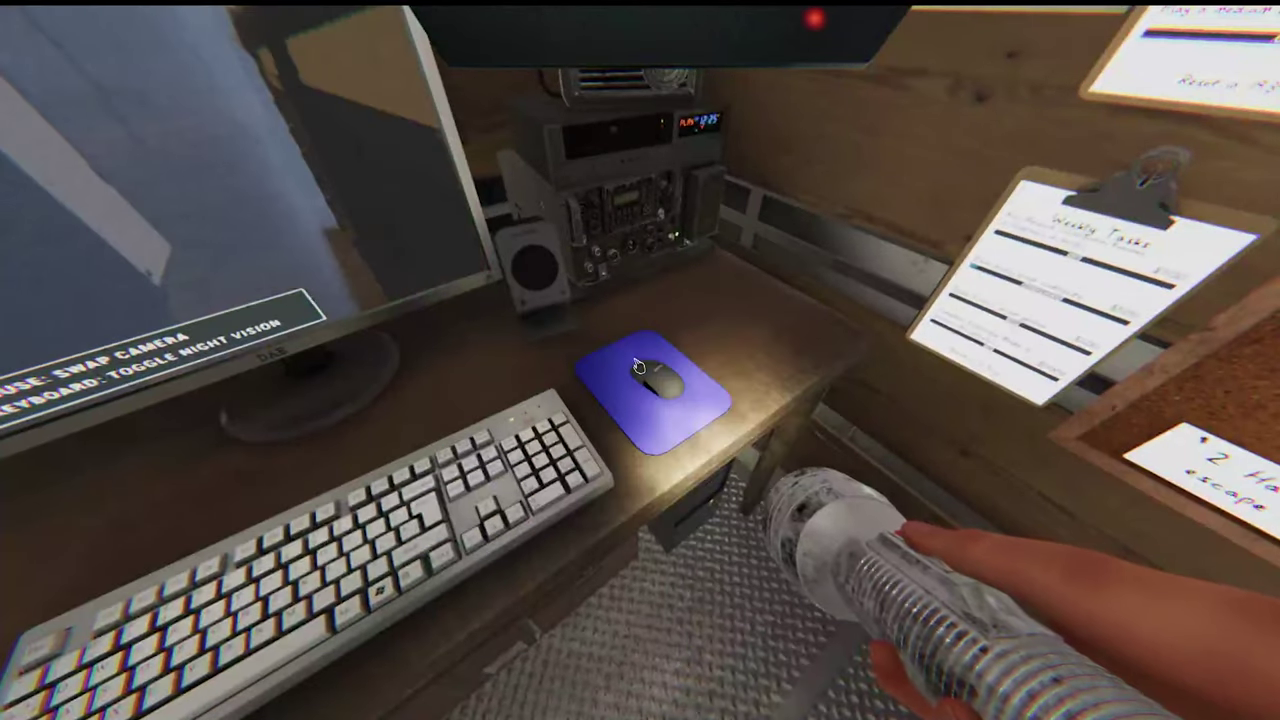
# - Swap the van monitor to another camera feed
pyautogui.click(638, 366)
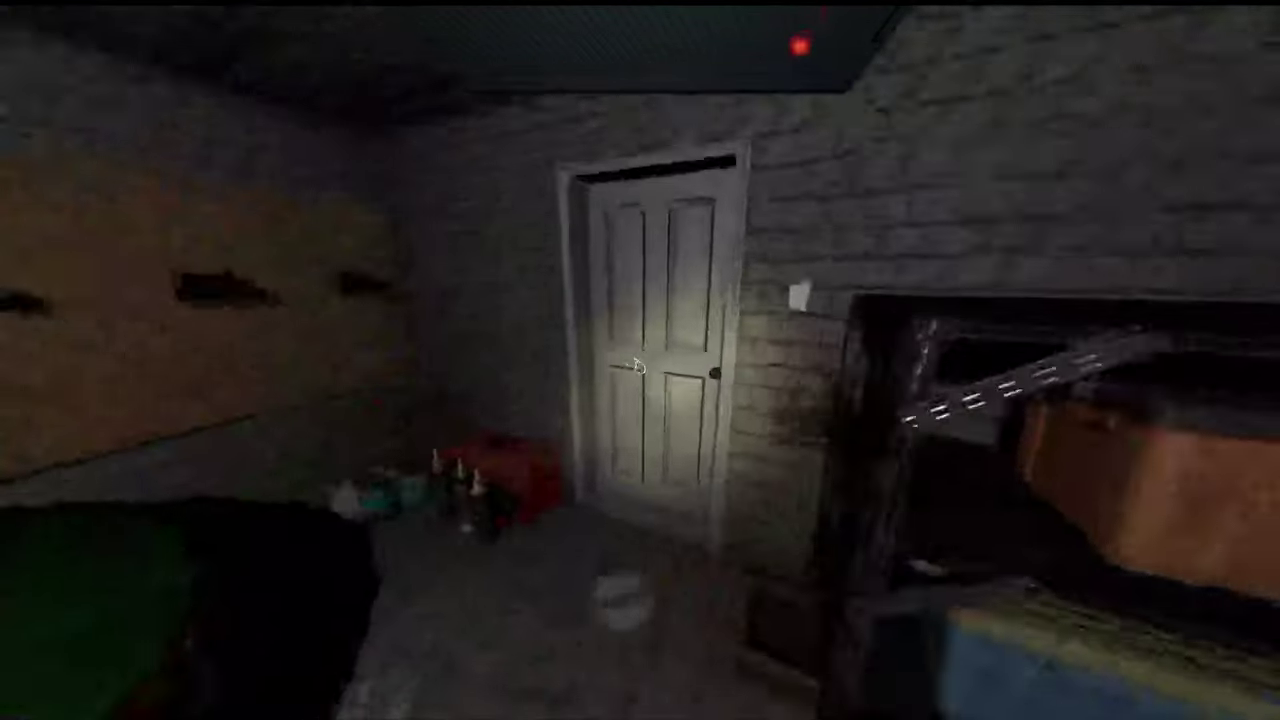
# - Open the door and step into the dark area
pyautogui.click(638, 366)
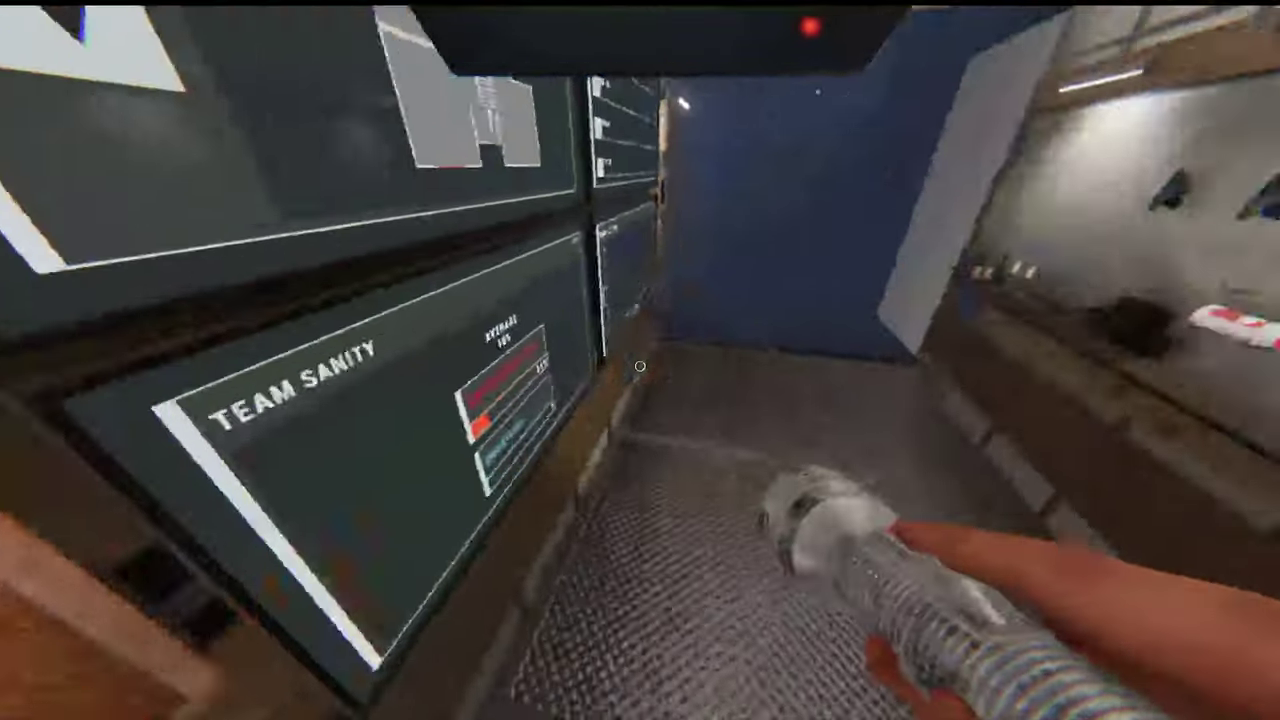
# - Mark Freezing Temperatures on the journal's Evidence page, then close the journal
pyautogui.press('Escape')
pyautogui.click(877, 66)
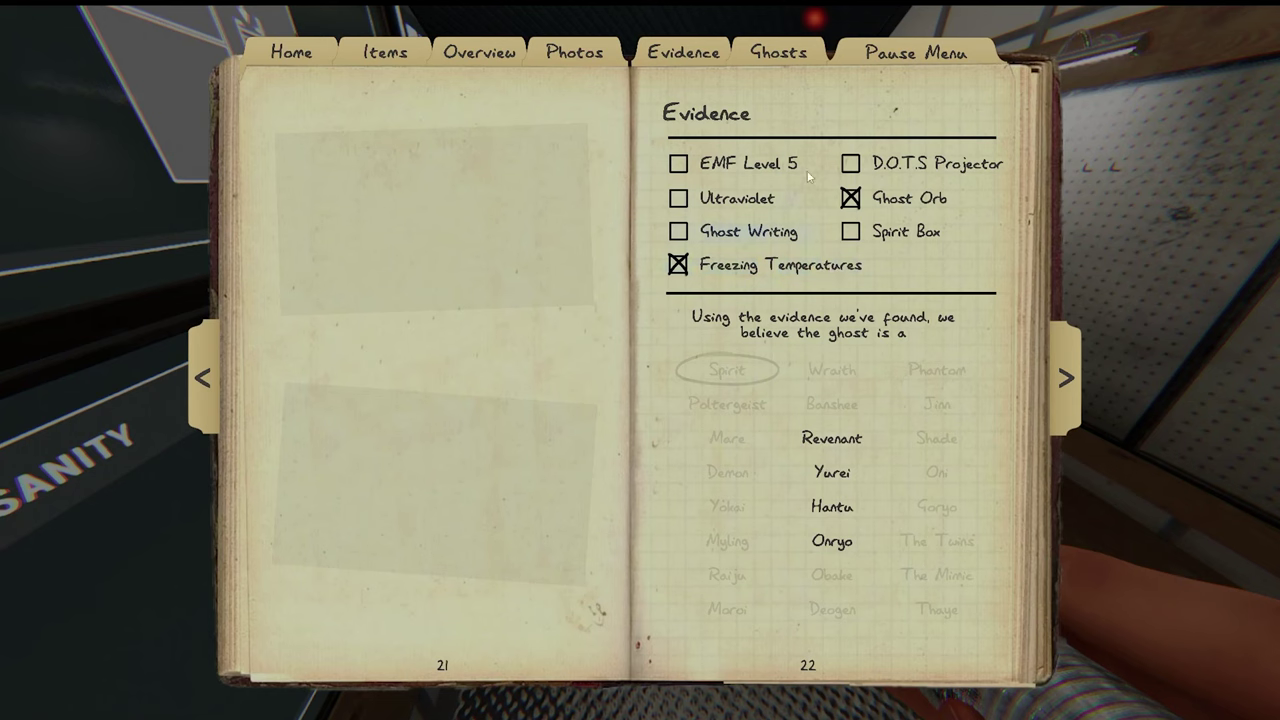
pyautogui.press('Escape')
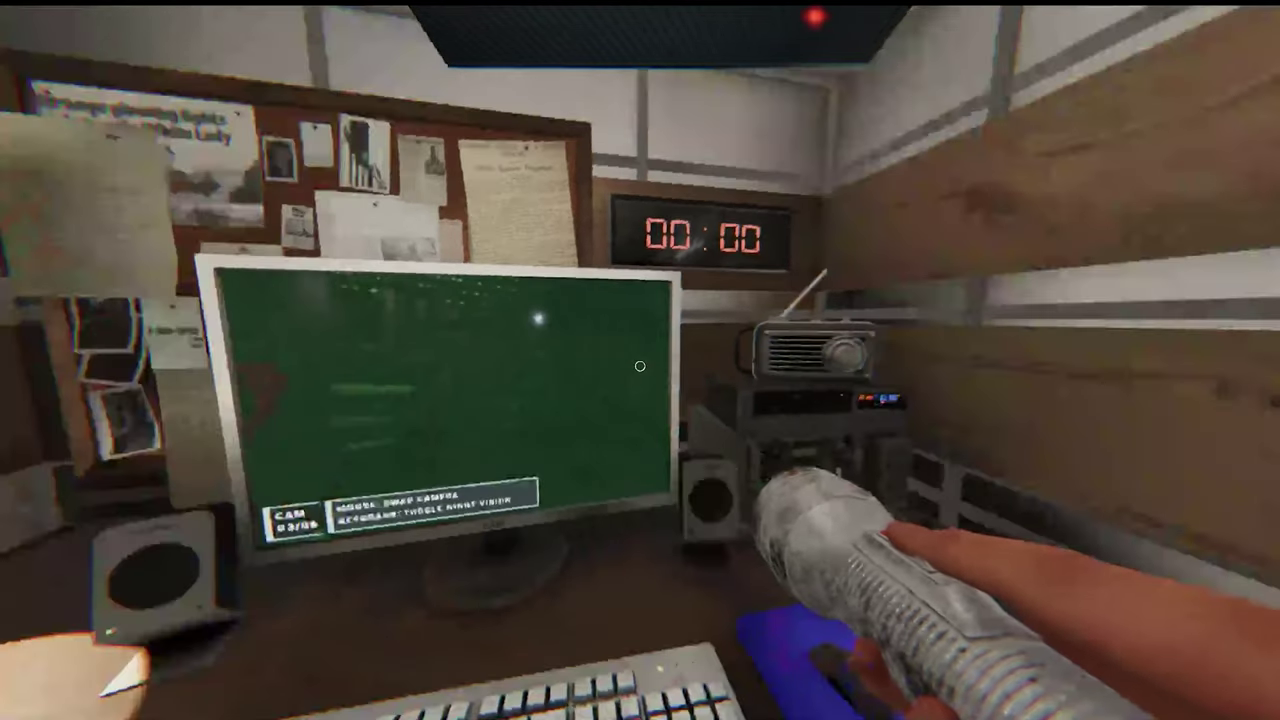
# - Check the journal, then end the investigation from the van to reach the debriefing
pyautogui.press('Escape')
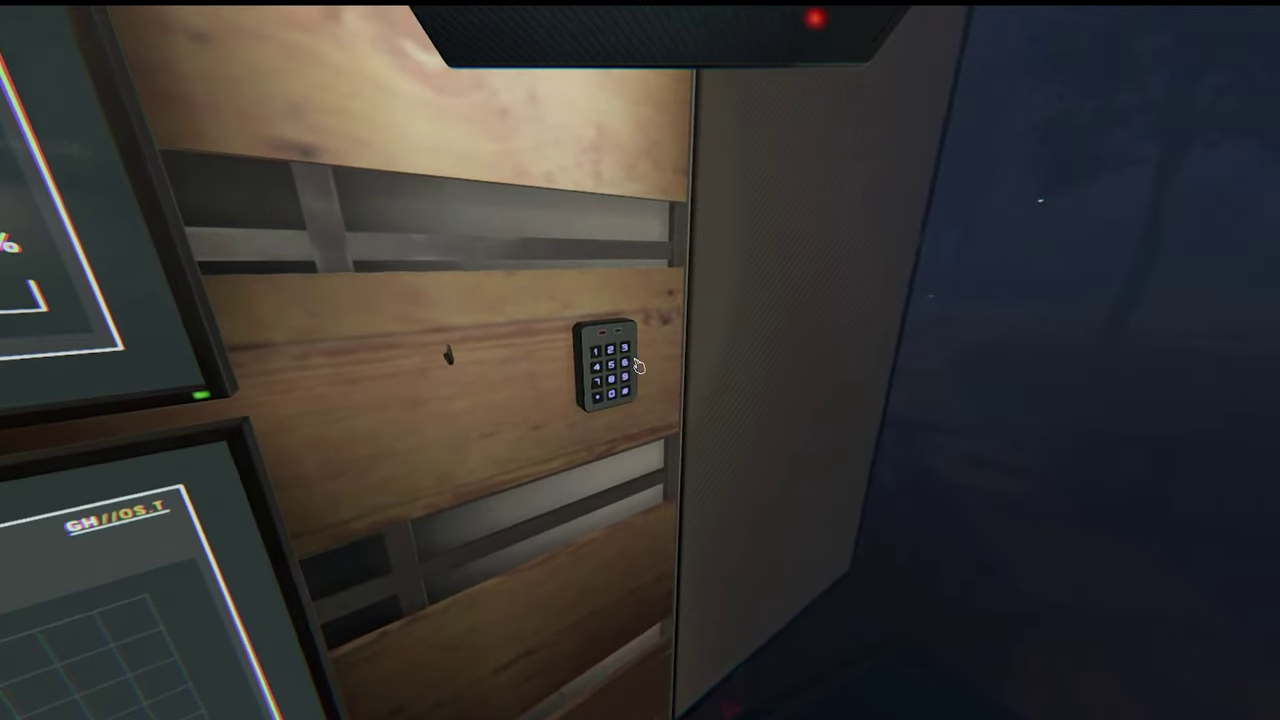
pyautogui.click(636, 366)
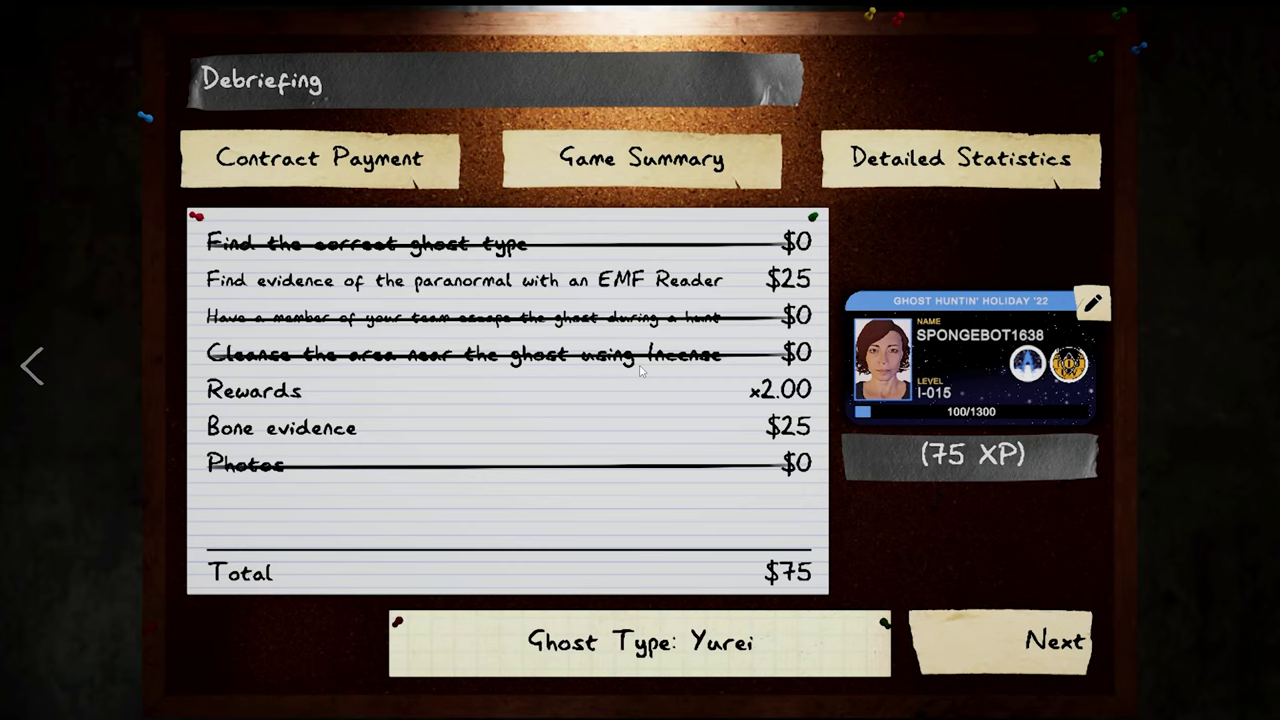
# - Continue past the debriefing results and switch to the equipment shop
pyautogui.click(1007, 653)
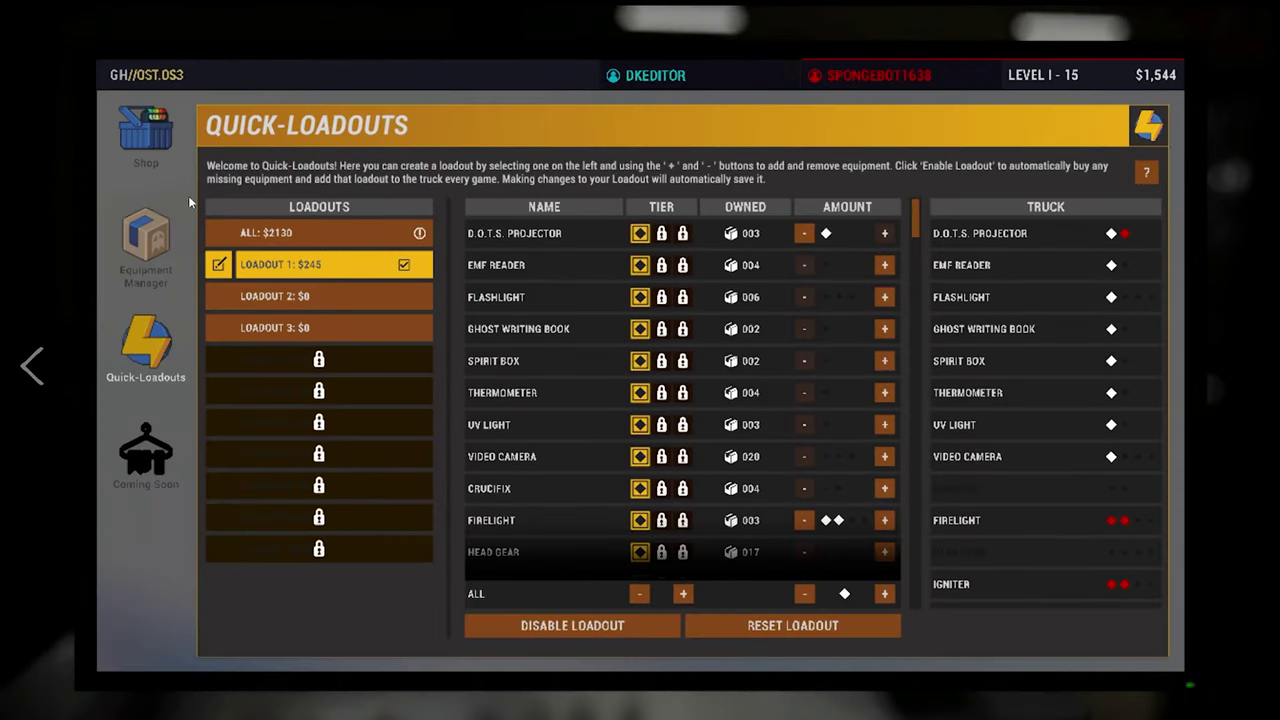
pyautogui.click(146, 132)
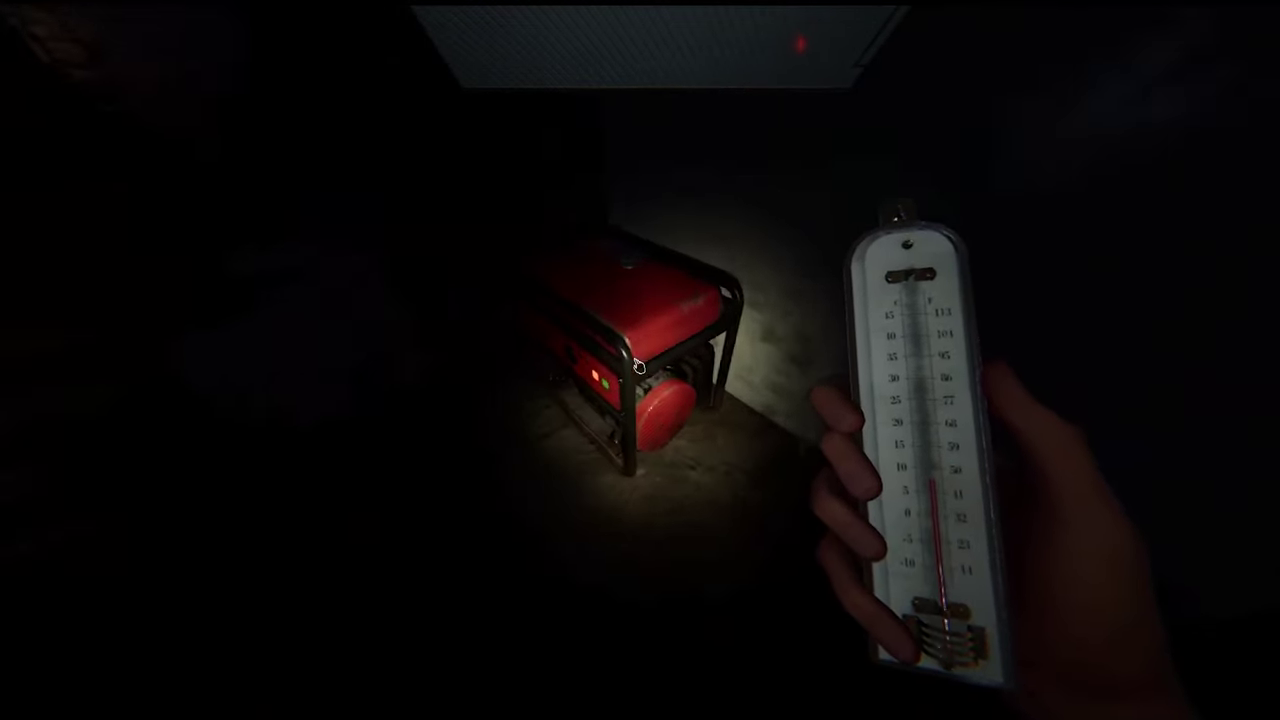
# - Walk into the red tent, look toward its lit opening, and switch to the EMF reader
pyautogui.press('w')
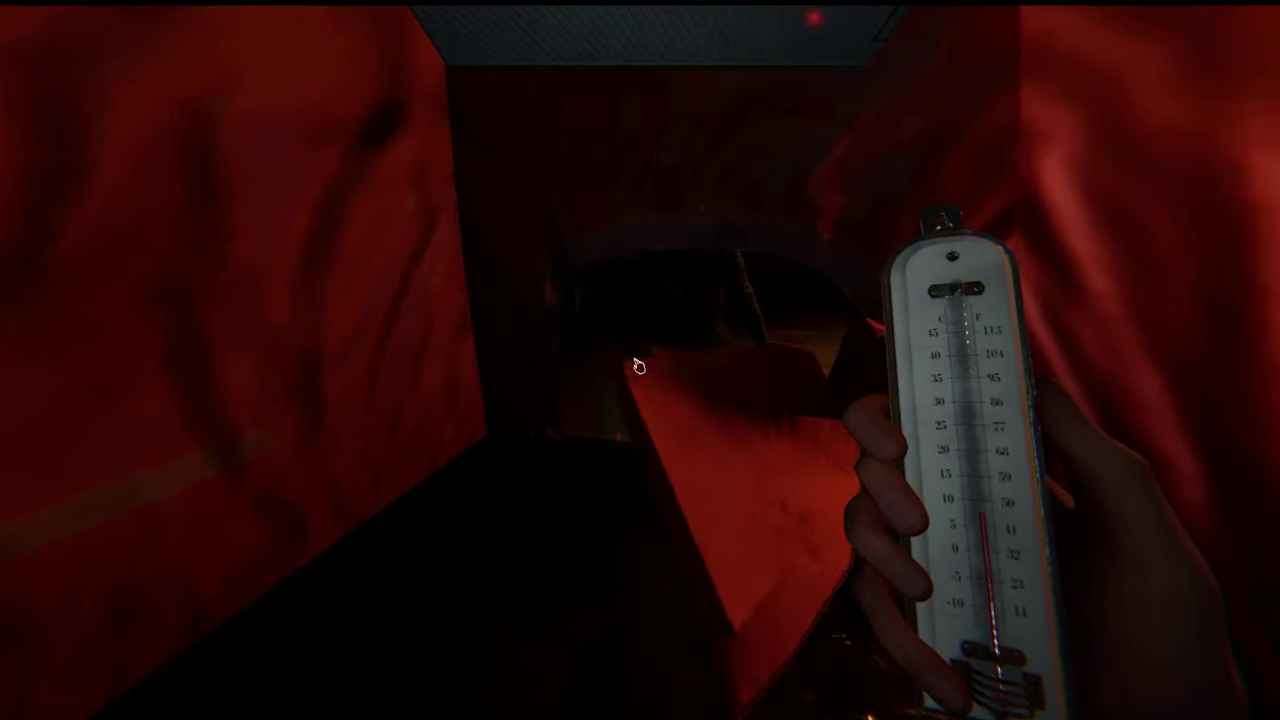
pyautogui.press('w')
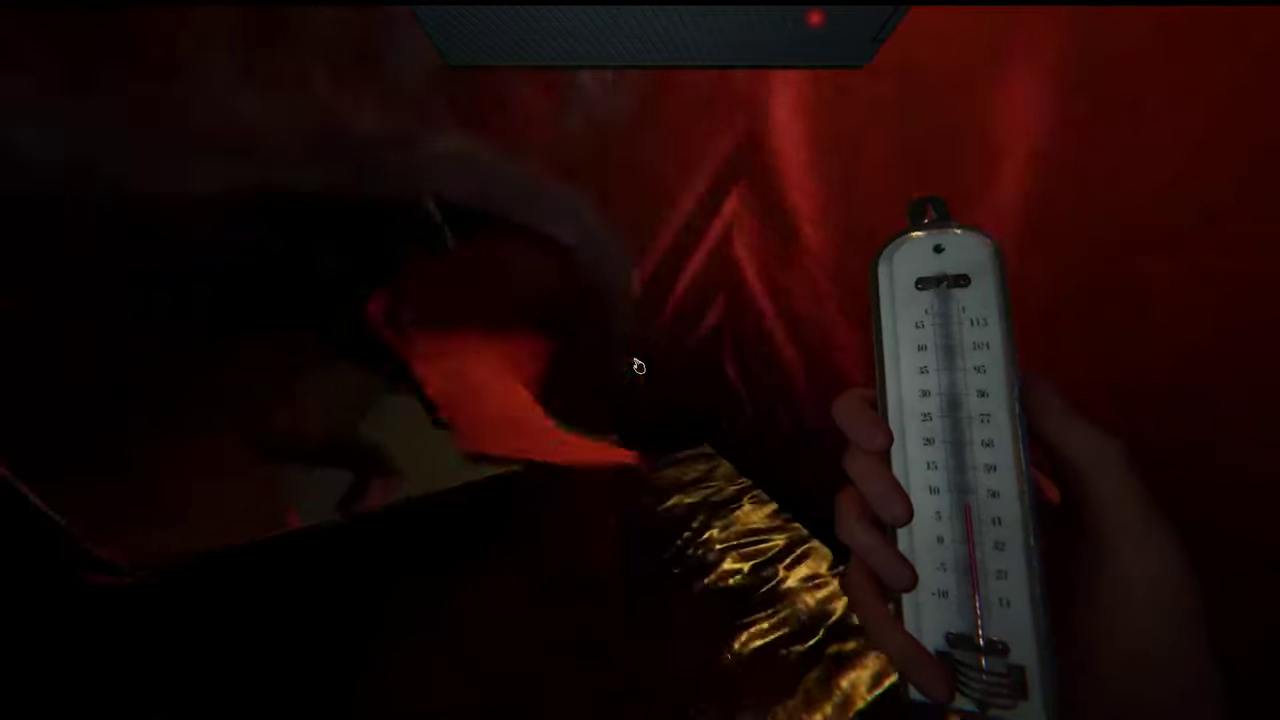
pyautogui.press('w')
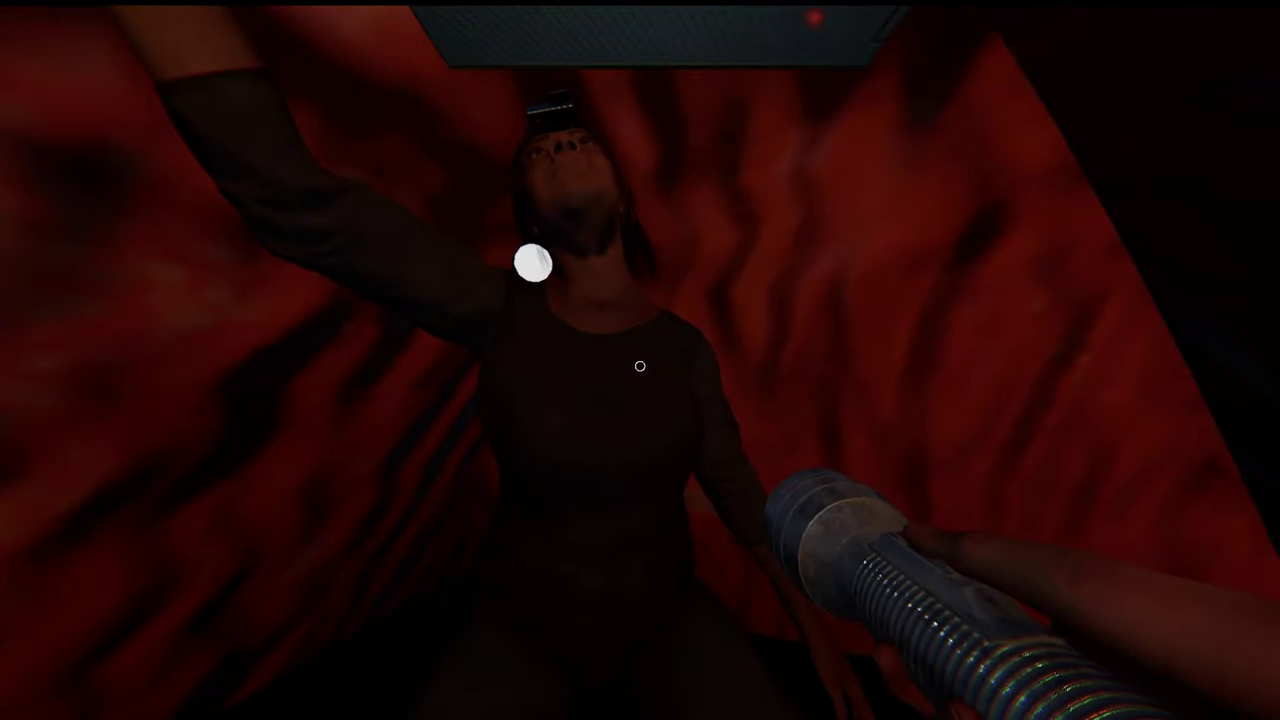
pyautogui.press('3')
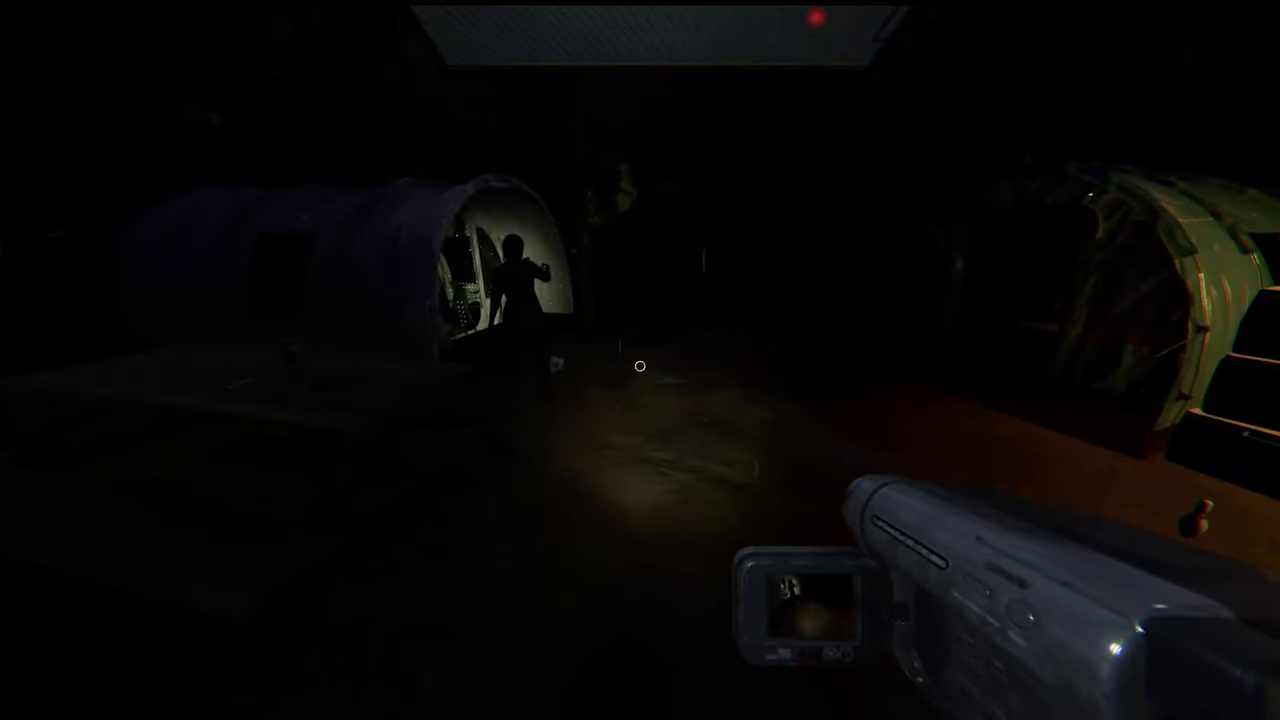
# - Bring up the pause journal while standing over the ghost writing book
pyautogui.press('Escape')
pyautogui.press('Escape')
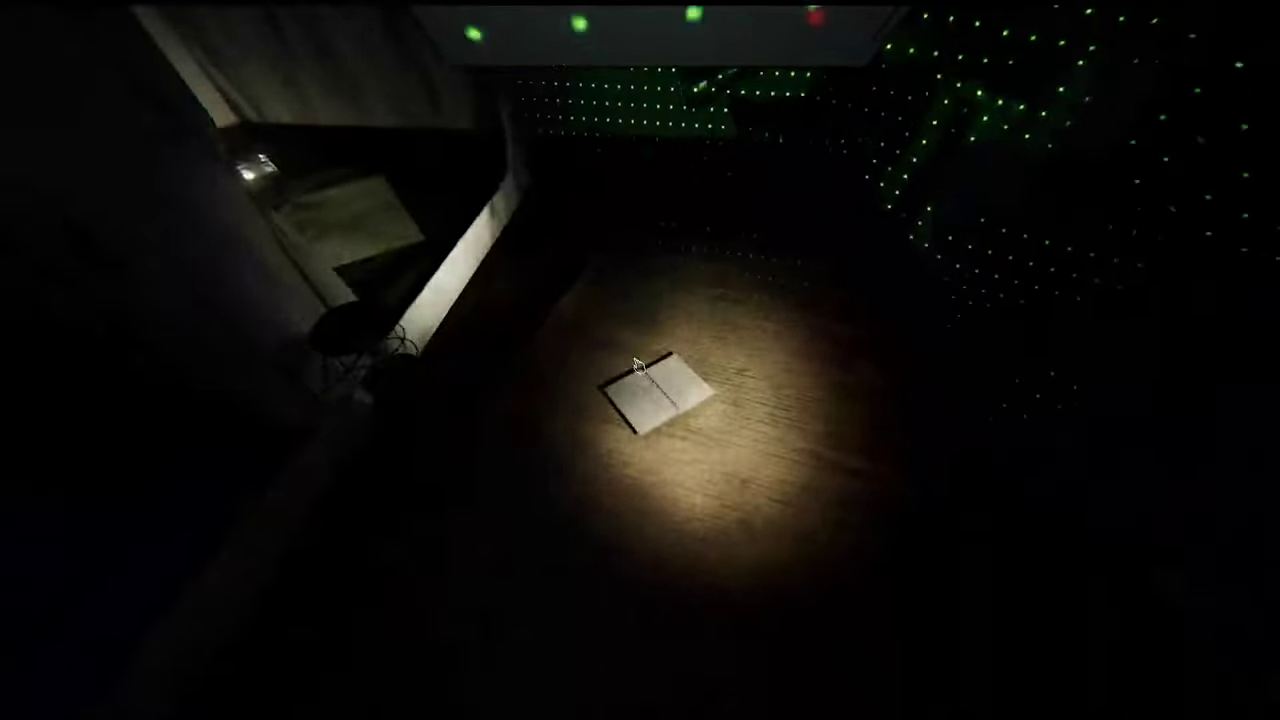
# - Go to the journal's Evidence page and toggle the Freezing Temperatures mark
pyautogui.press('j')
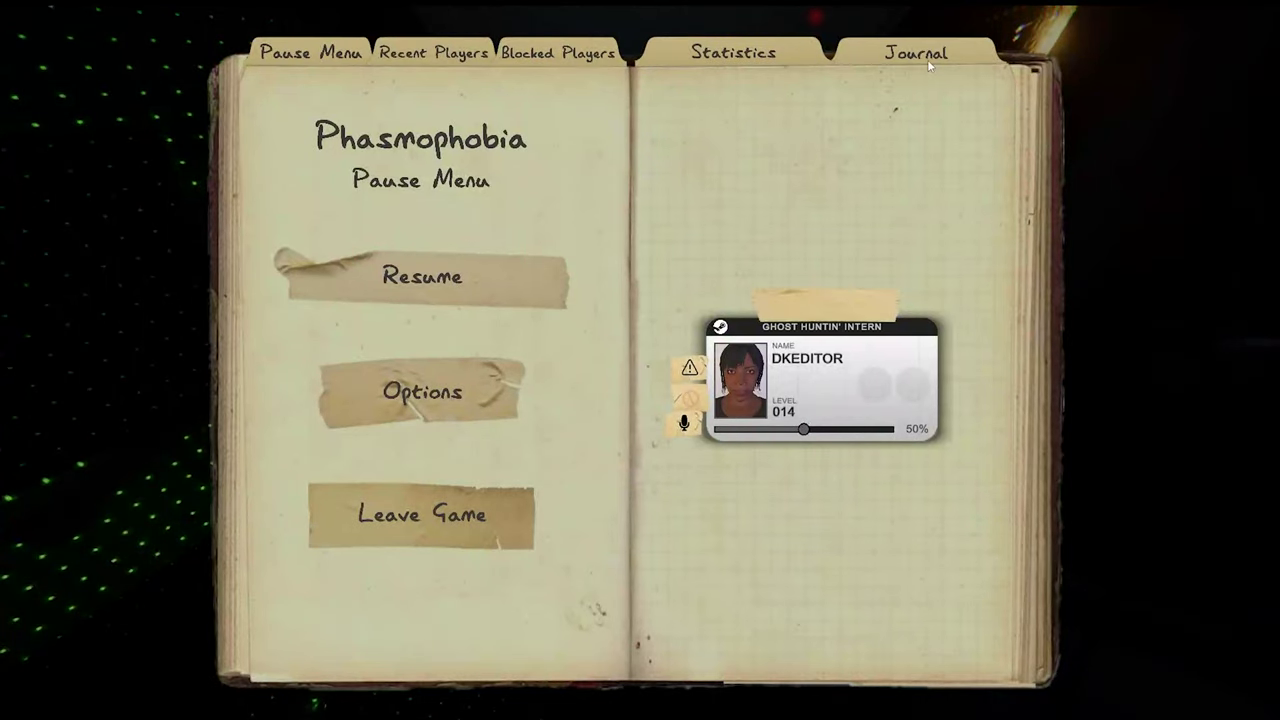
pyautogui.click(683, 52)
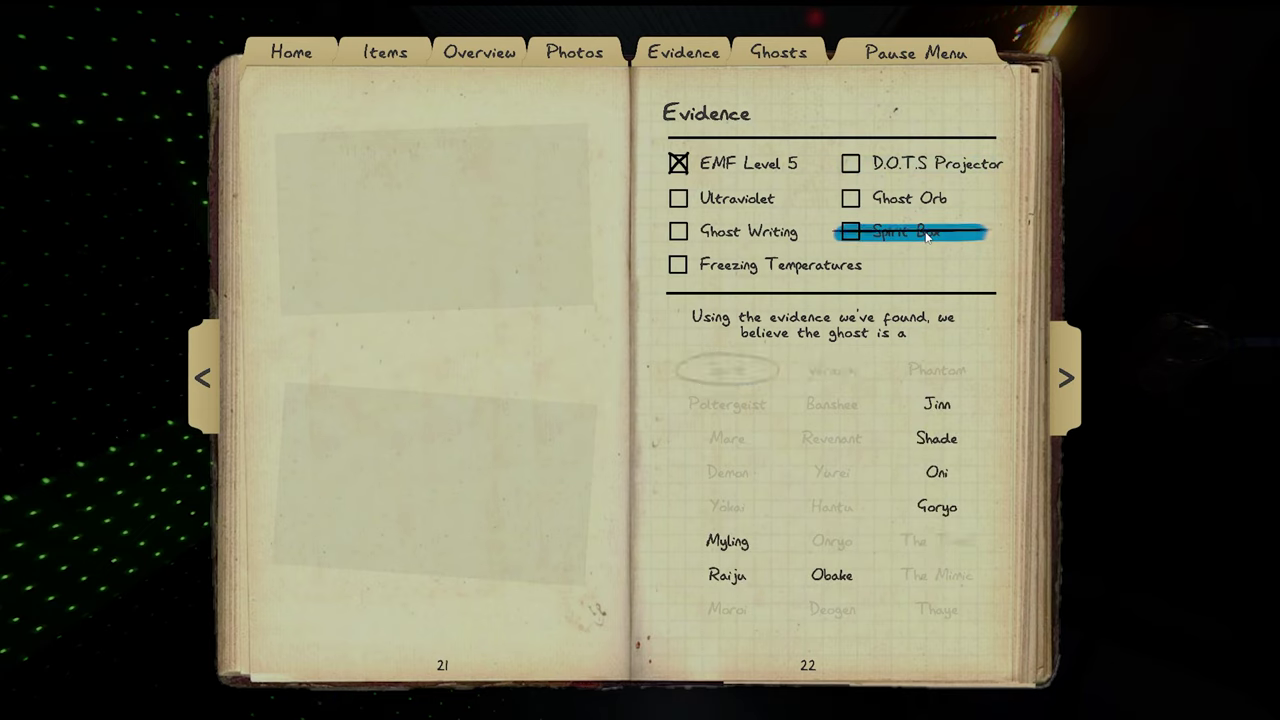
pyautogui.click(789, 274)
# - Close the journal and set the thermometer down on the campsite table
pyautogui.press('j')
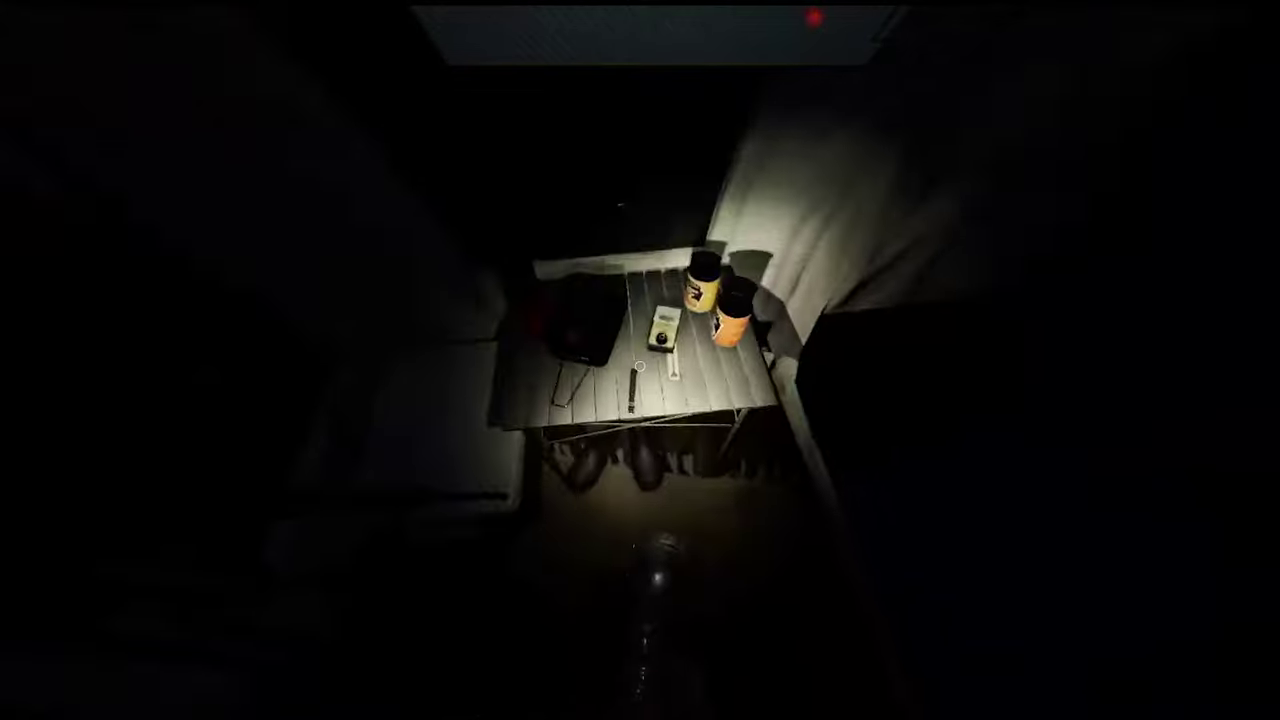
pyautogui.press('2')
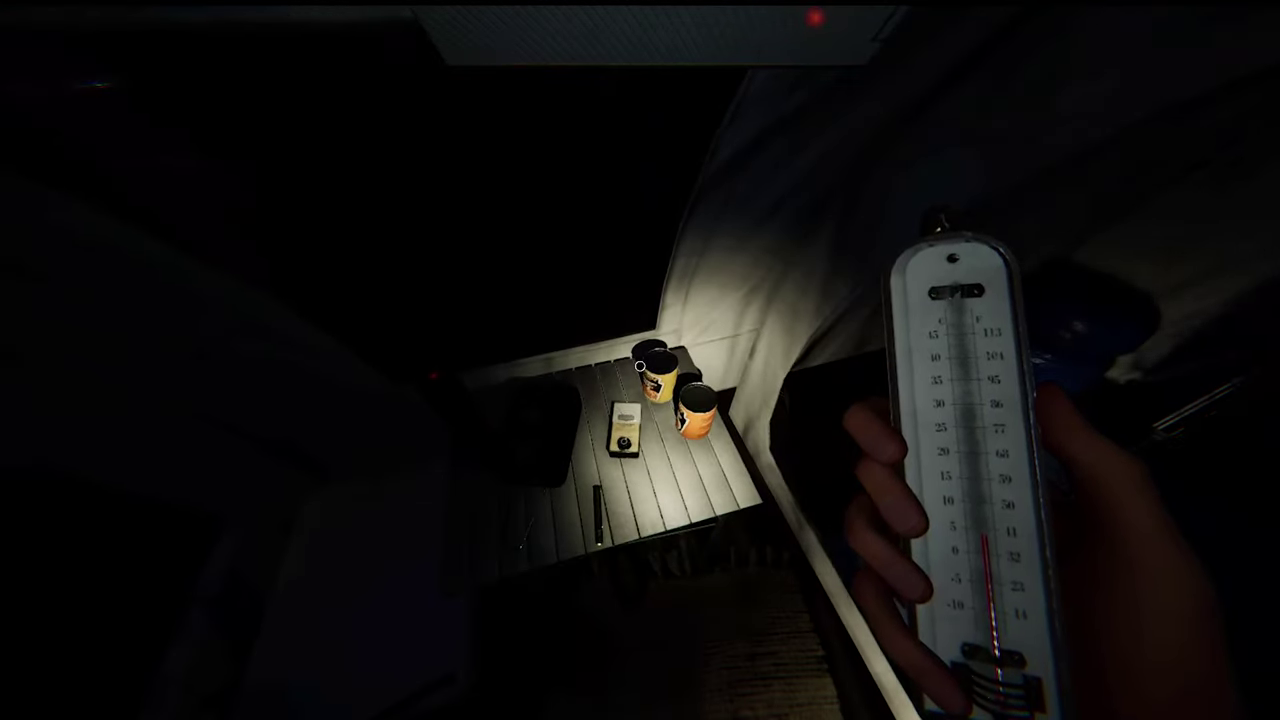
pyautogui.press('f')
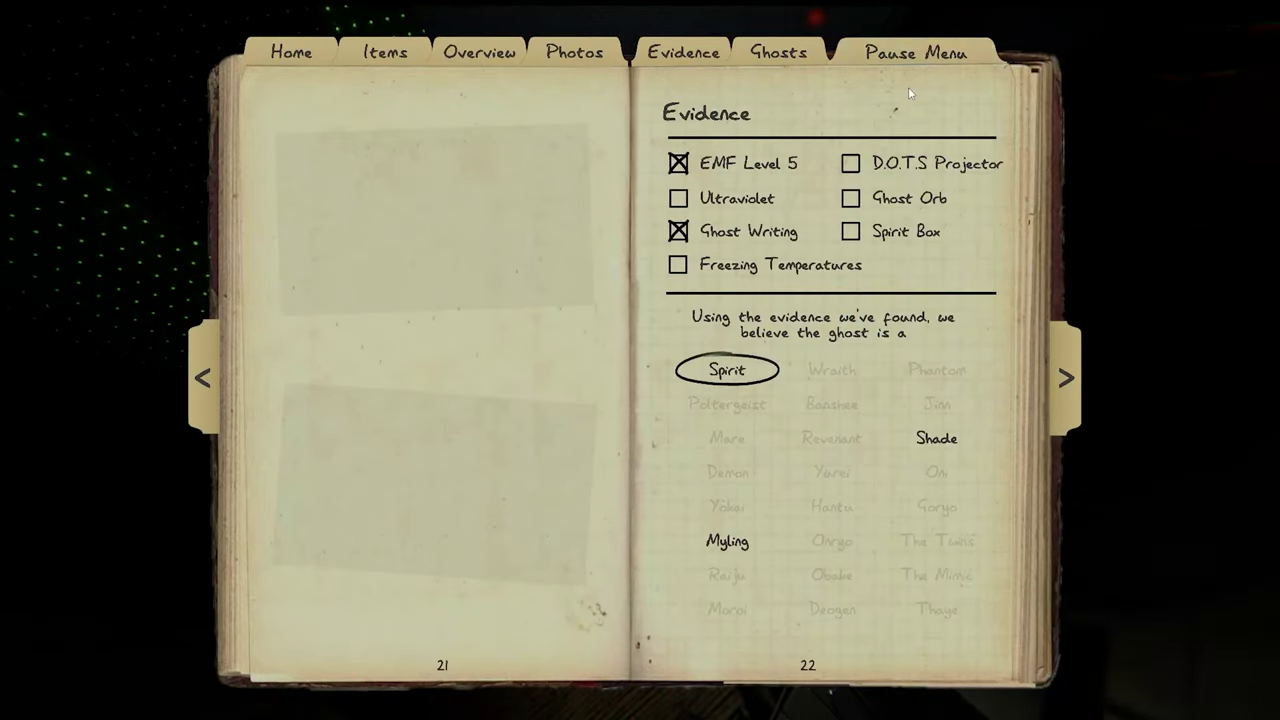
# - Rule out Ultraviolet in the journal's evidence list, then resume play
pyautogui.click(742, 193)
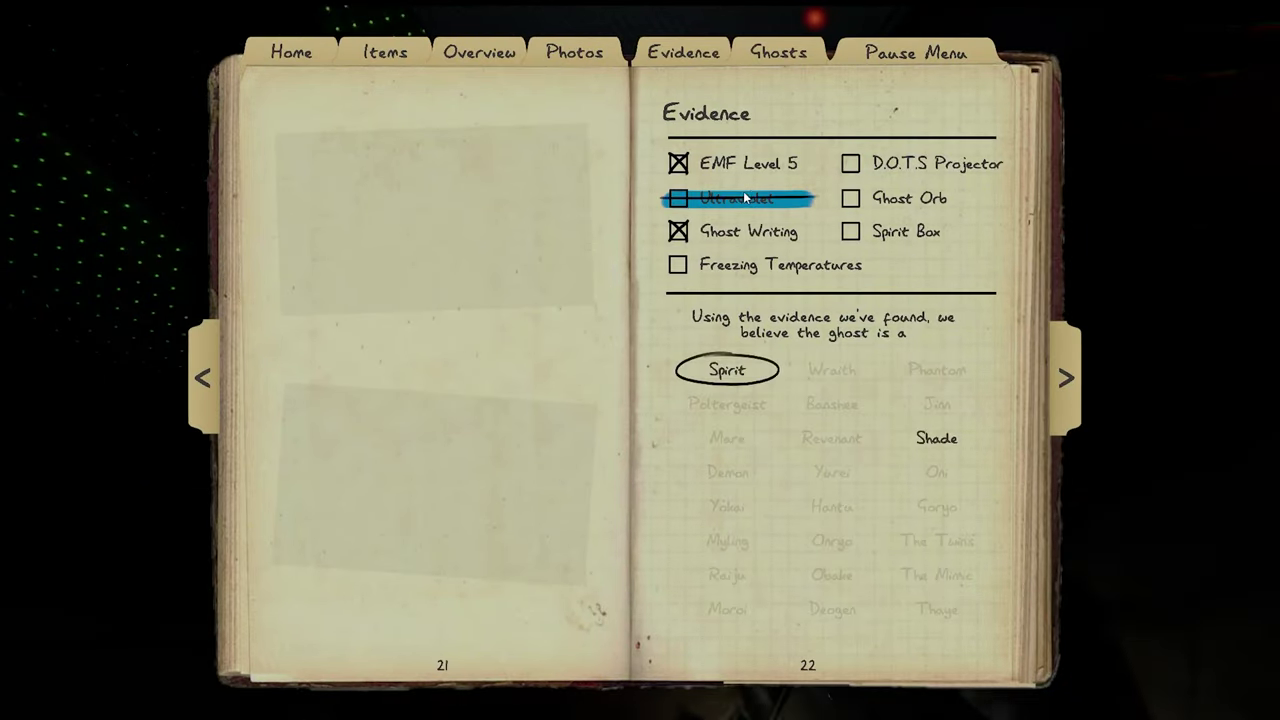
pyautogui.click(852, 164)
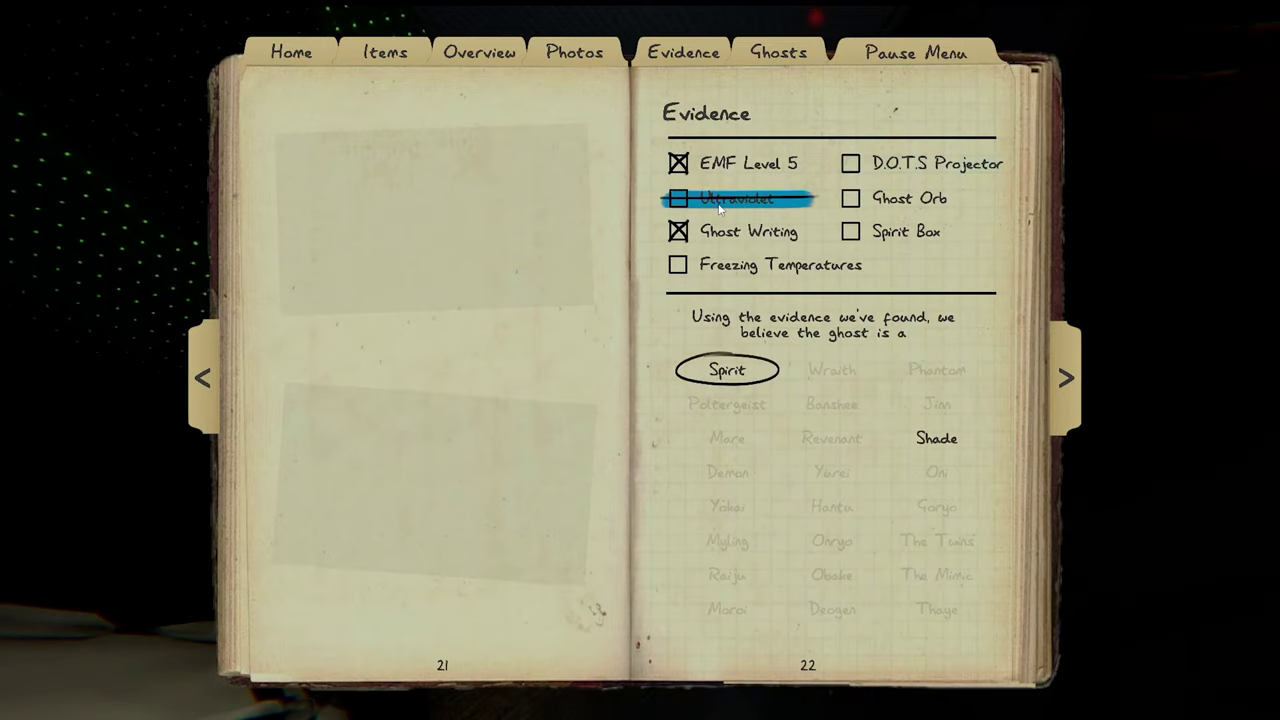
pyautogui.press('j')
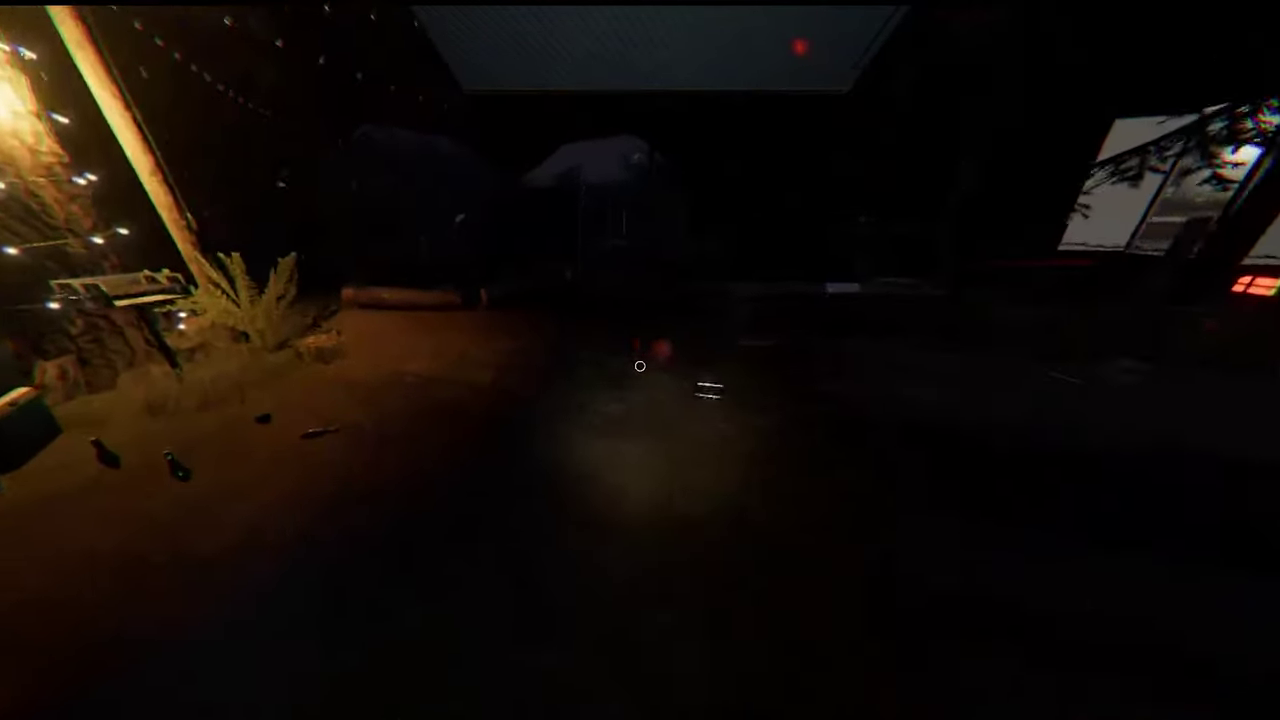
# - Throw the basketball toward the tent and cycle the truck monitor's camera feeds
pyautogui.press('e')
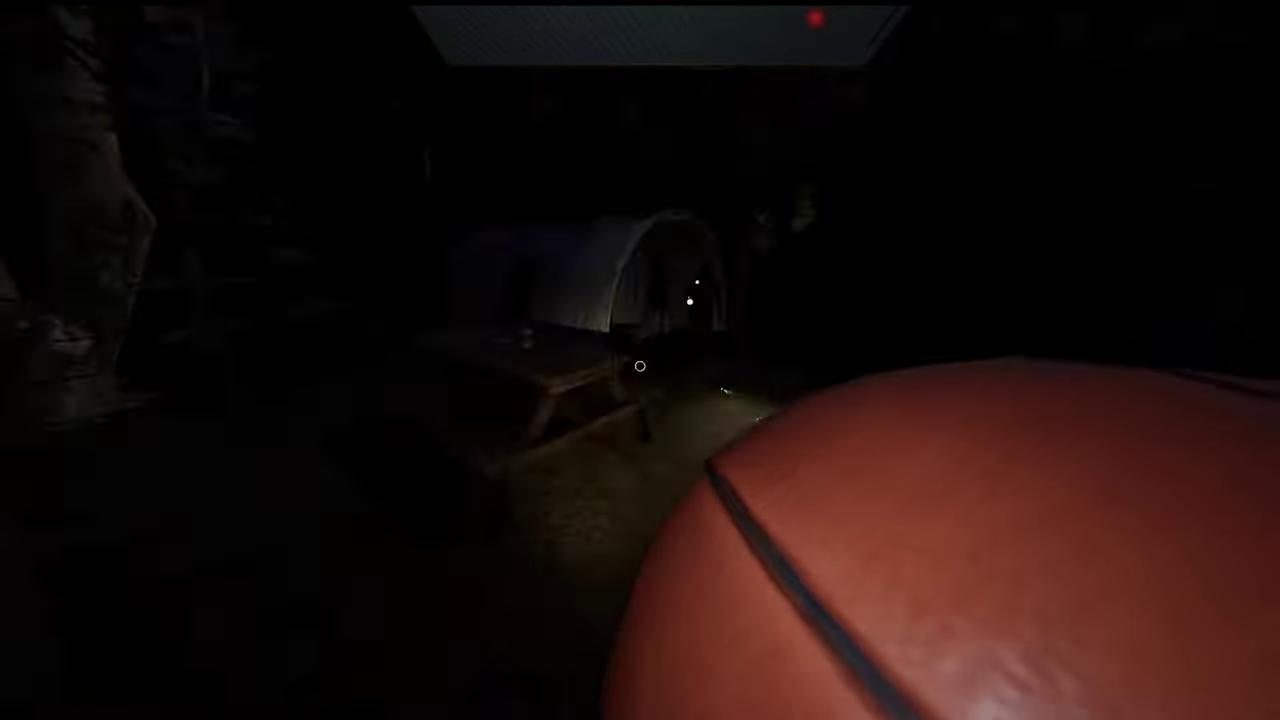
pyautogui.press('g')
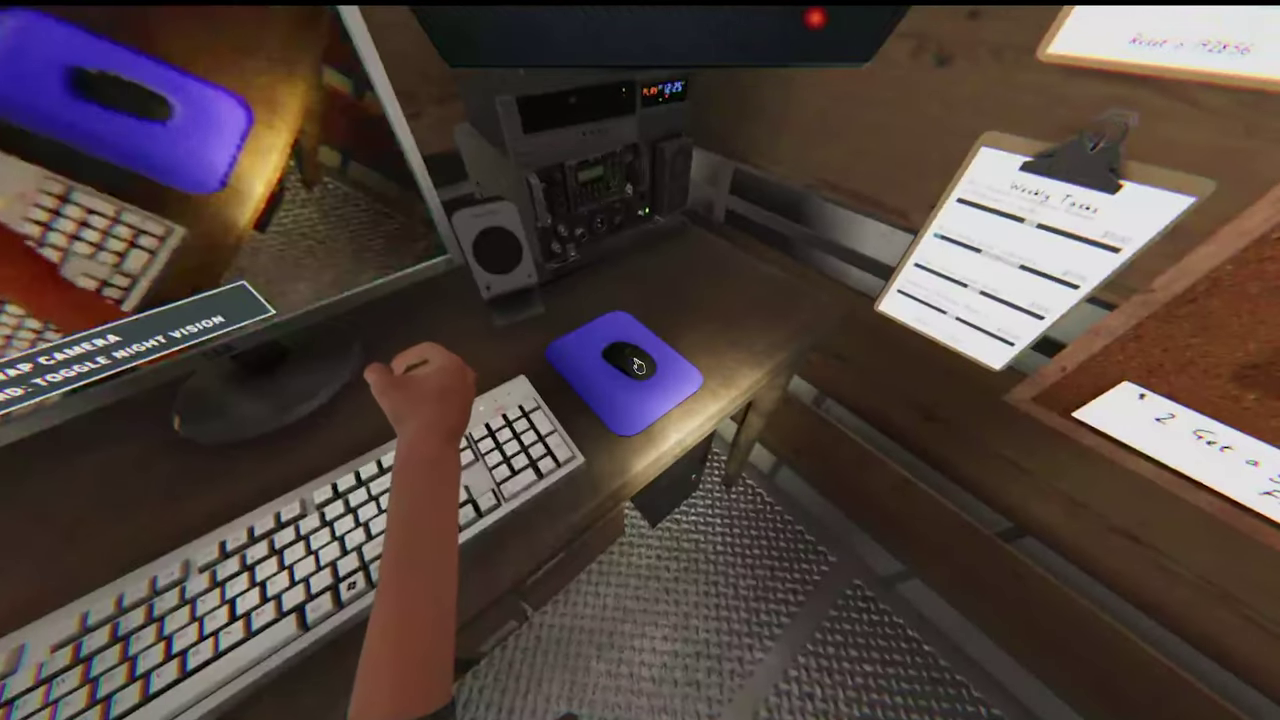
pyautogui.click(638, 366)
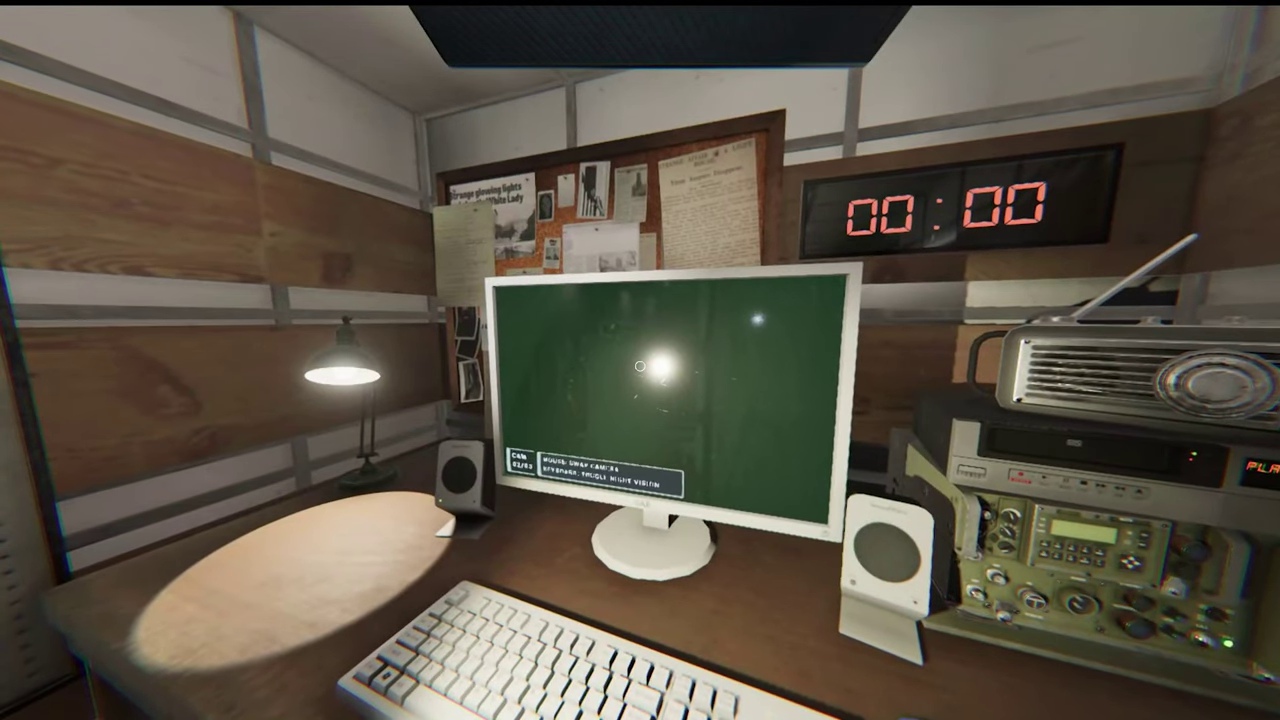
pyautogui.click(640, 367)
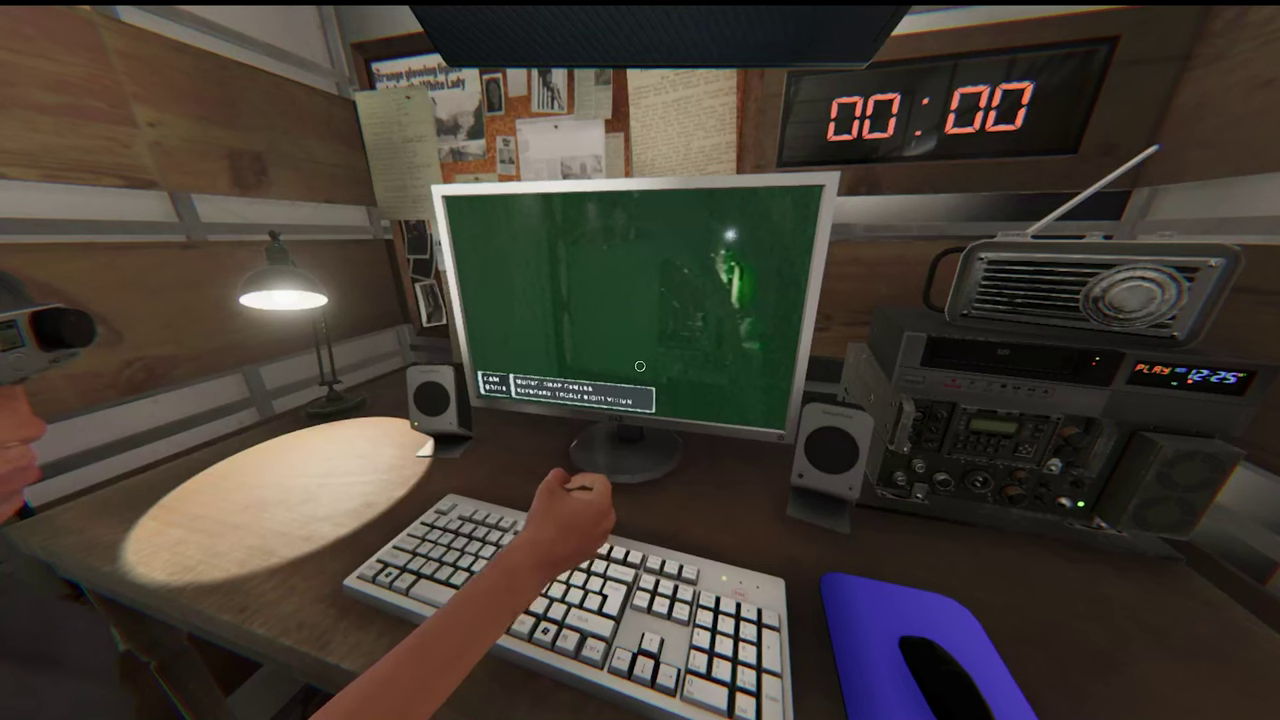
# - Mark Spirit Box as found evidence on the journal's Evidence page
pyautogui.press('Escape')
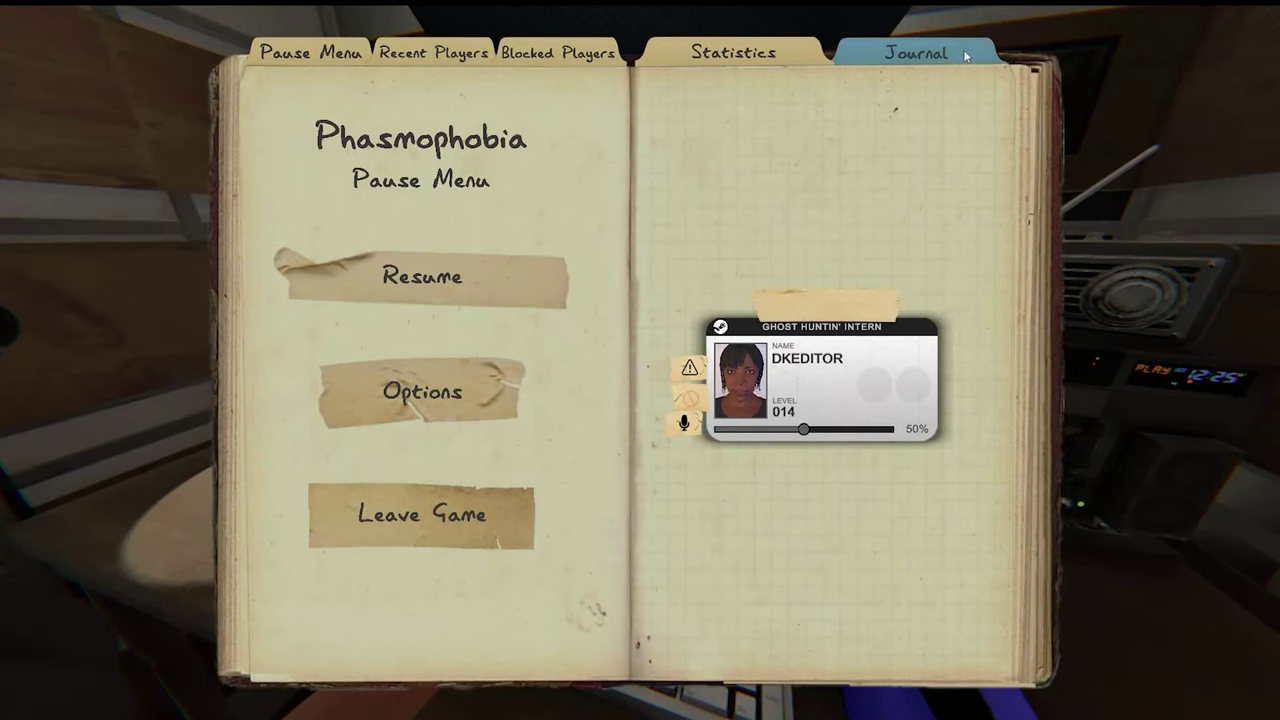
pyautogui.click(965, 55)
pyautogui.click(871, 231)
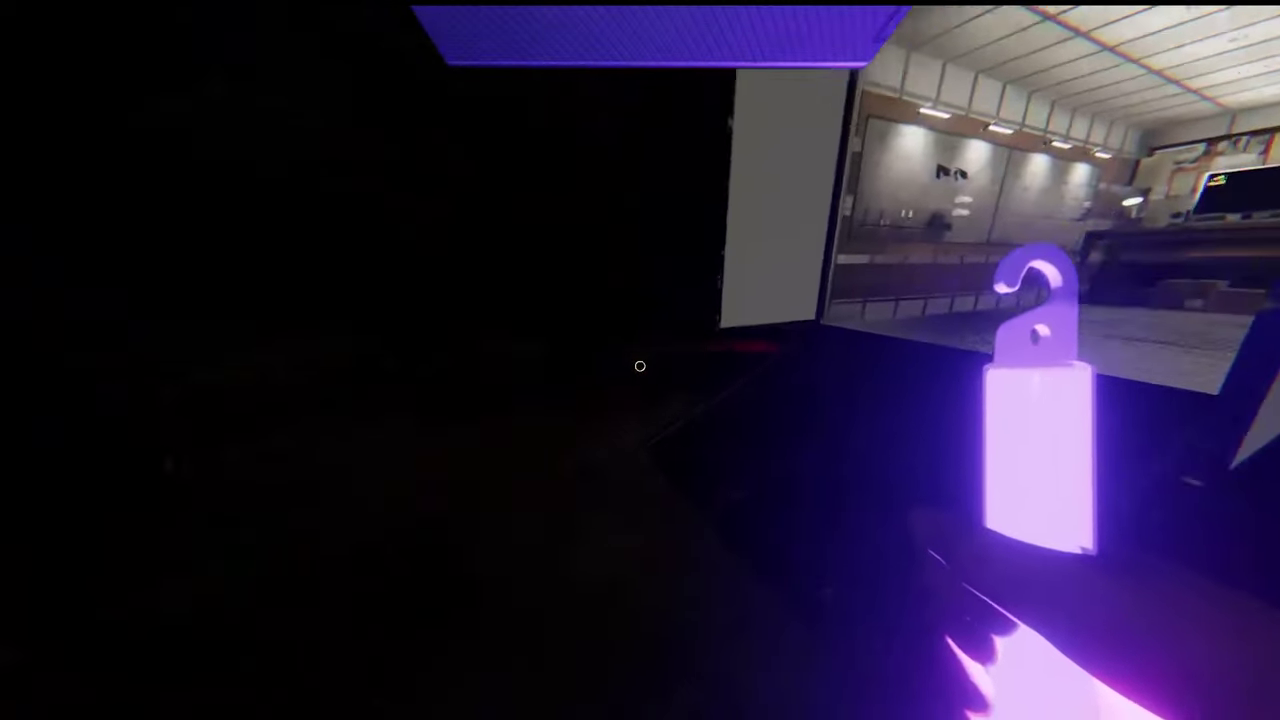
# - Read the Shade entry in the journal's ghost list, return to Evidence, then close the journal
pyautogui.press('Escape')
pyautogui.click(916, 53)
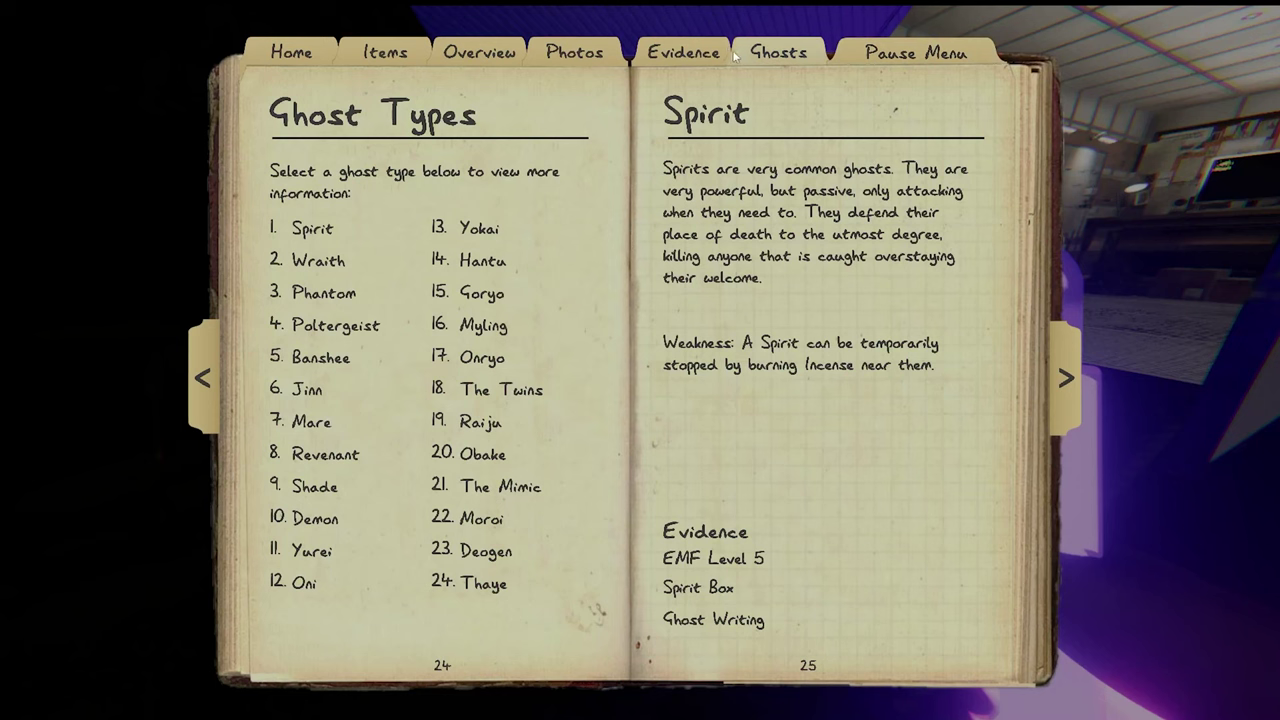
pyautogui.click(683, 52)
pyautogui.click(778, 52)
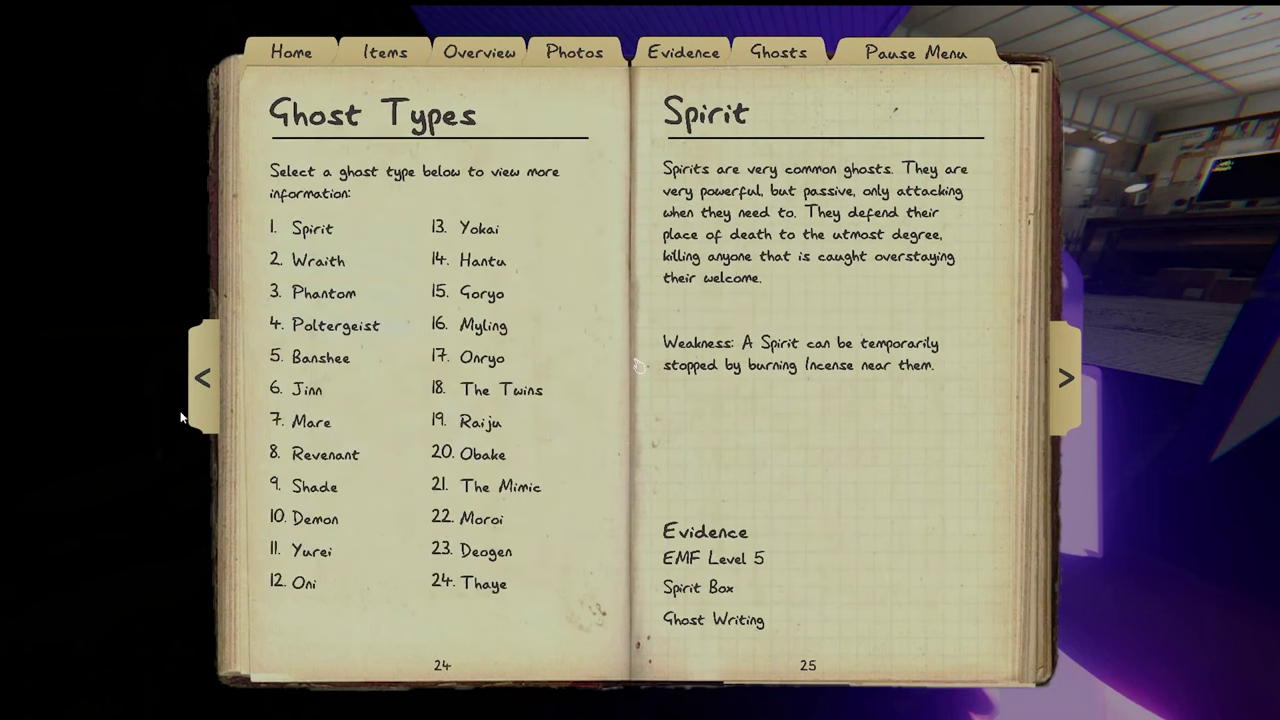
pyautogui.click(315, 487)
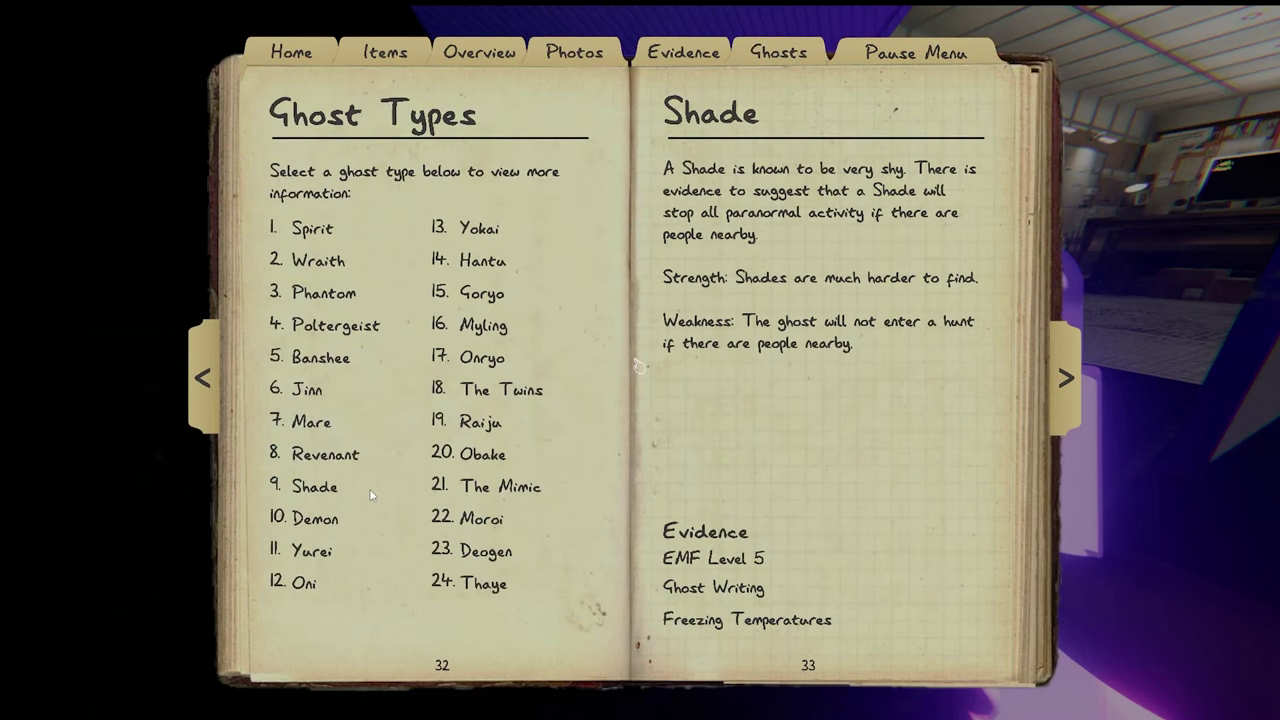
pyautogui.click(778, 52)
pyautogui.click(683, 52)
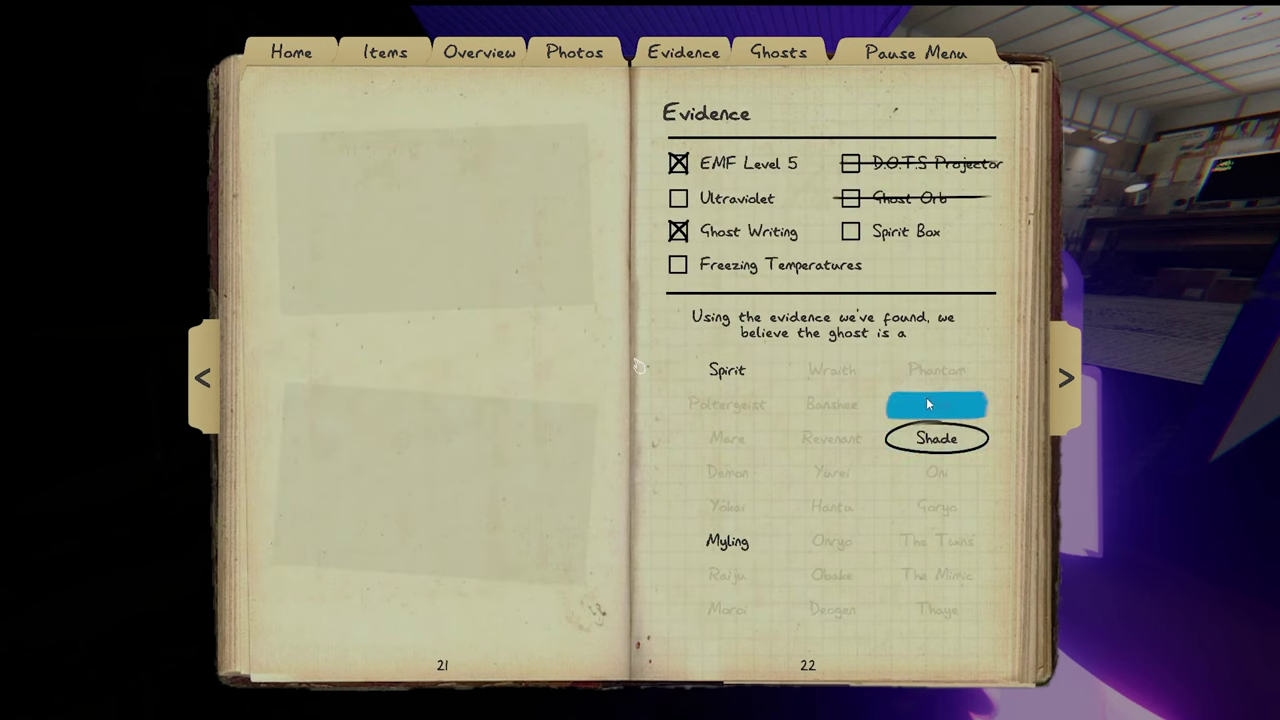
pyautogui.press('j')
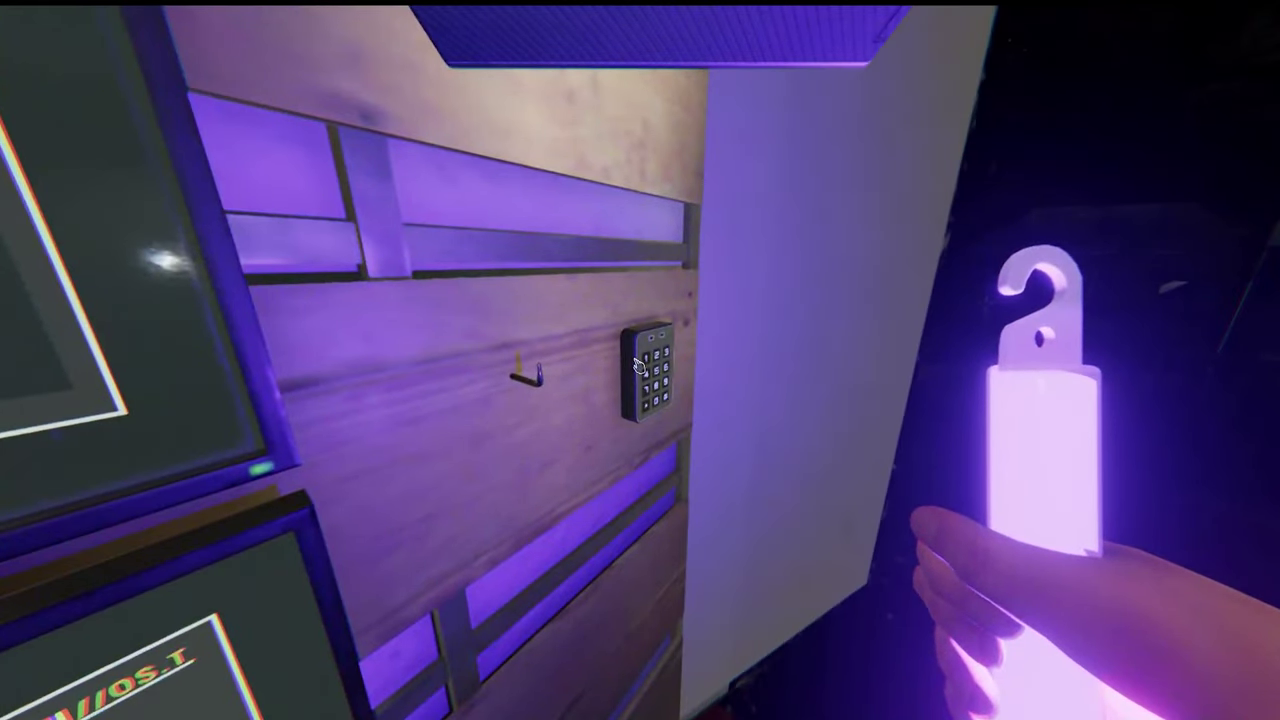
# - Switch on the truck lights with the keypad
pyautogui.click(640, 365)
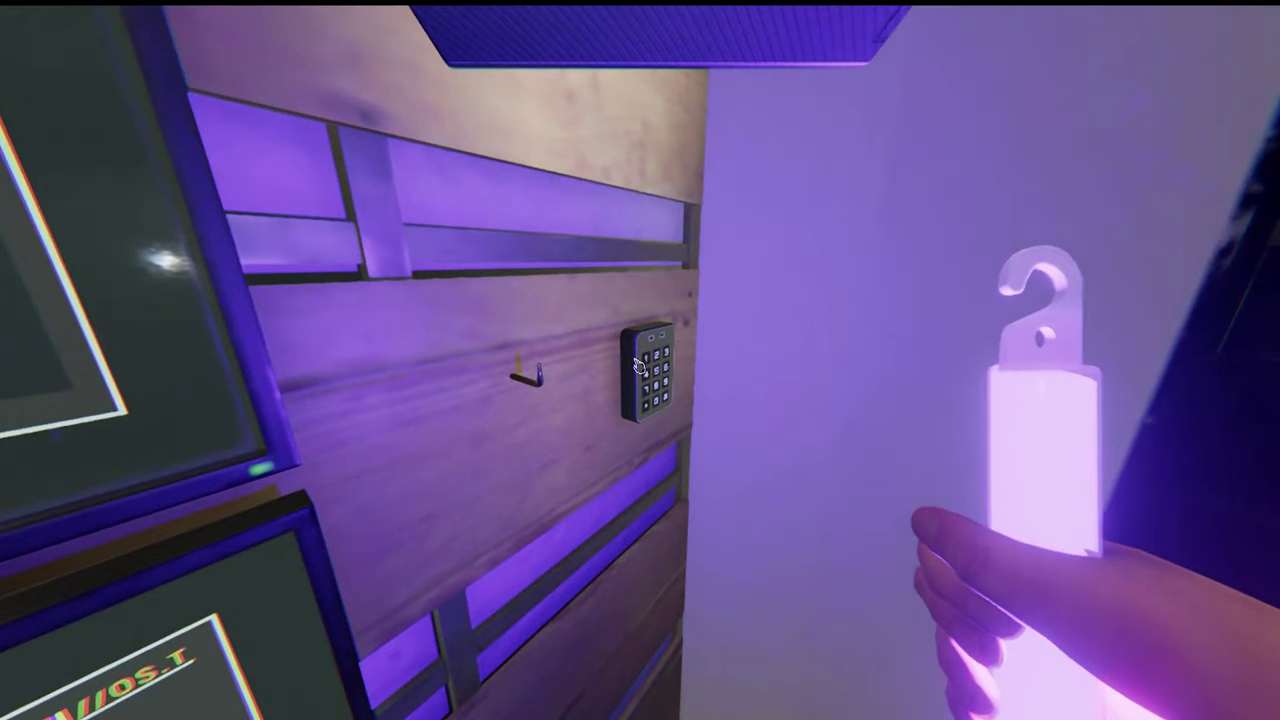